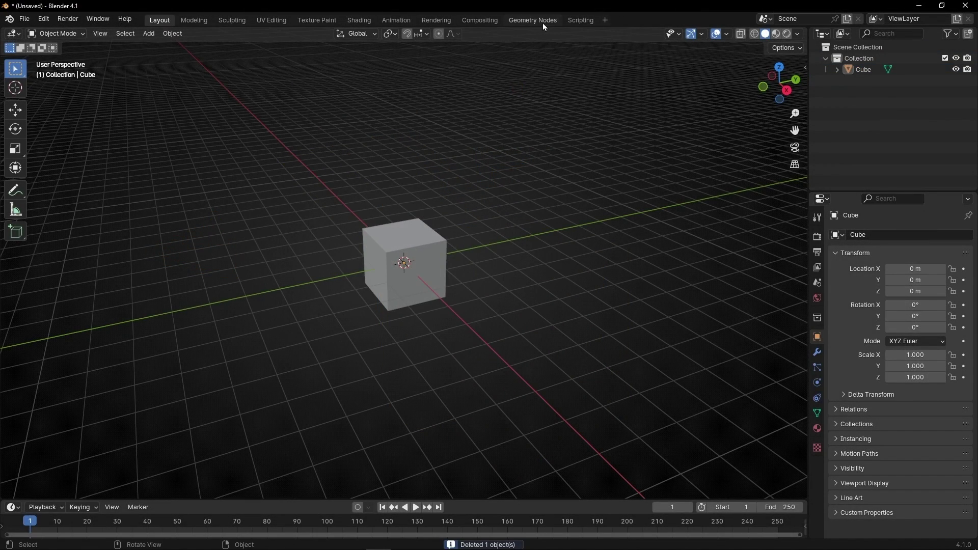
- Switch to the Geometry Nodes workspace, shrink the outliner and properties area, and close the spreadsheet so the viewport fills its space
left_click(541, 21)
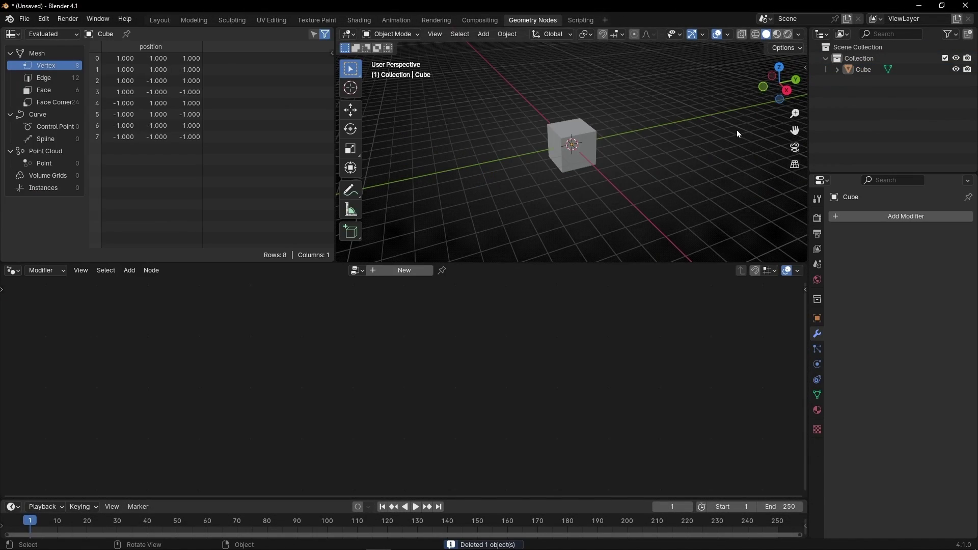
left_click_drag(809, 135, 963, 135)
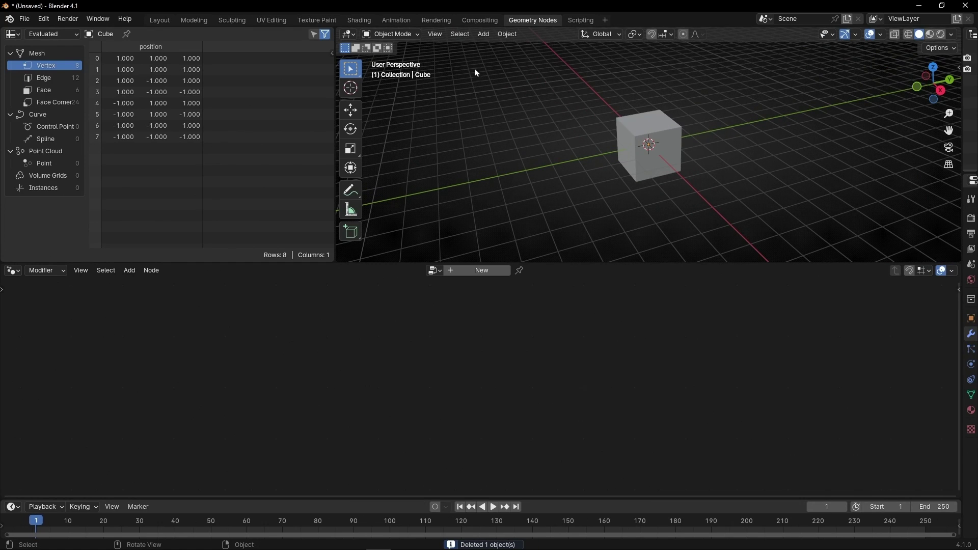
right_click(260, 30)
left_click(218, 146)
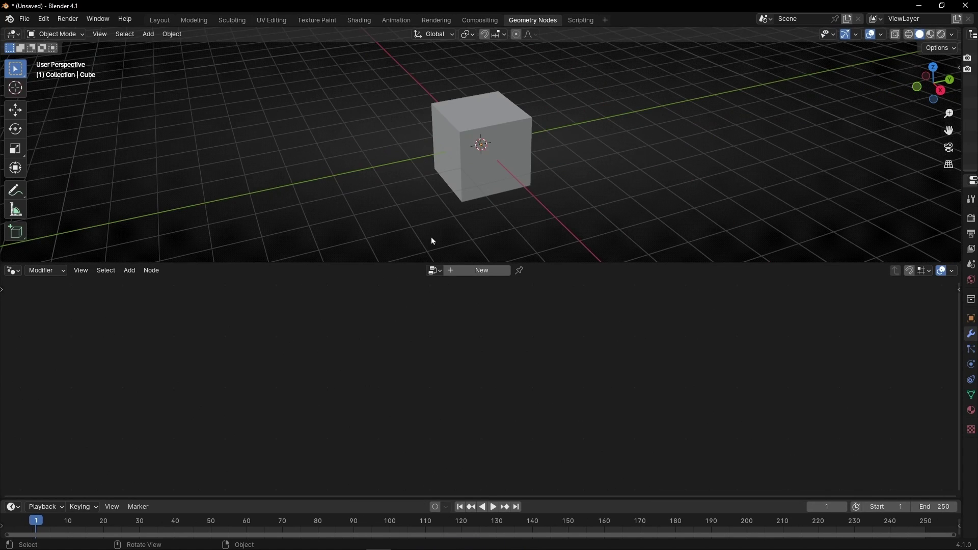
- Create a new geometry node tree on the cube and delete its Group Input node
left_click(479, 271)
left_click(333, 415)
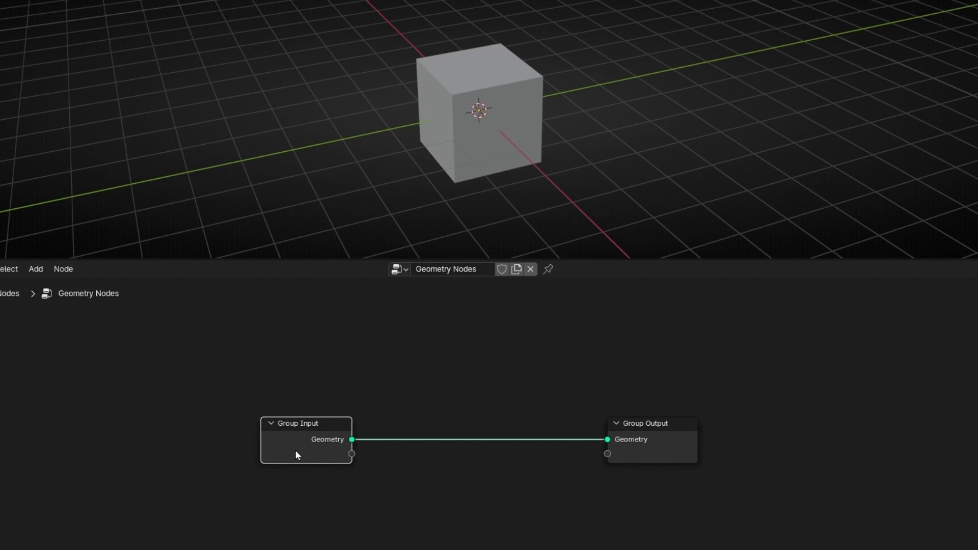
key("x")
- Add a Cube mesh primitive node and connect its Mesh output to the Group Output geometry
key("shift+a")
type("cu")
key("Return")
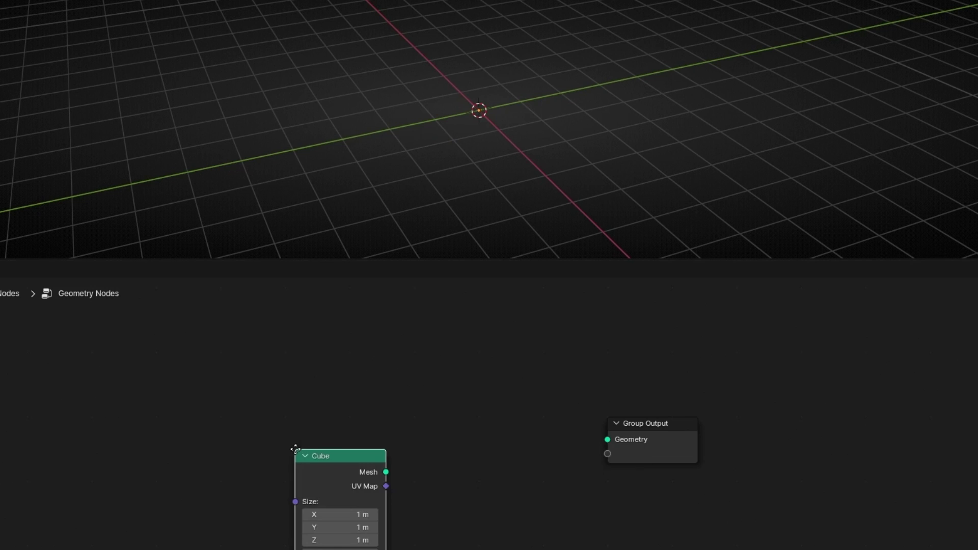
left_click(250, 350)
right_click_drag(284, 371, 656, 436, "alt")
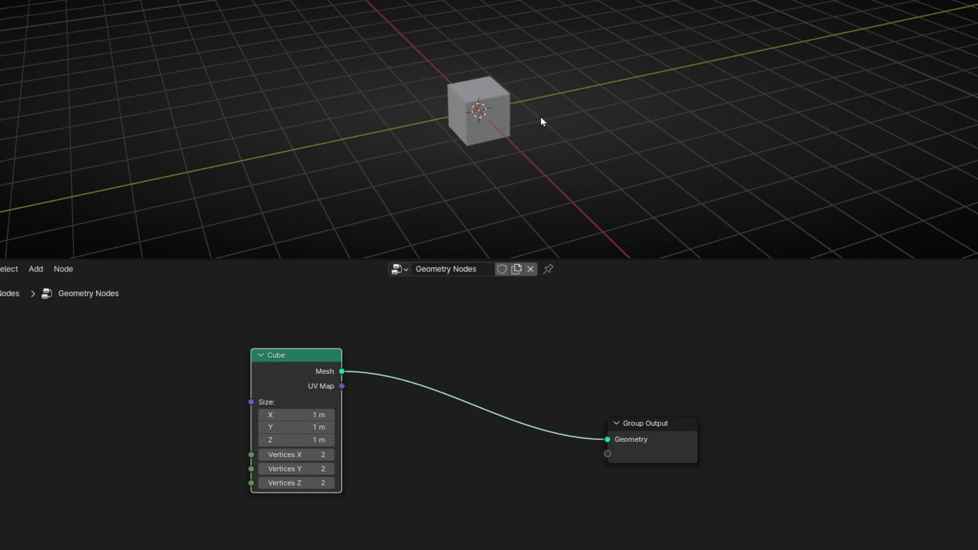
- Annotate curved arrows above the cube to illustrate its top face swinging over to the opposite side
scroll(453, 117, "up", 7)
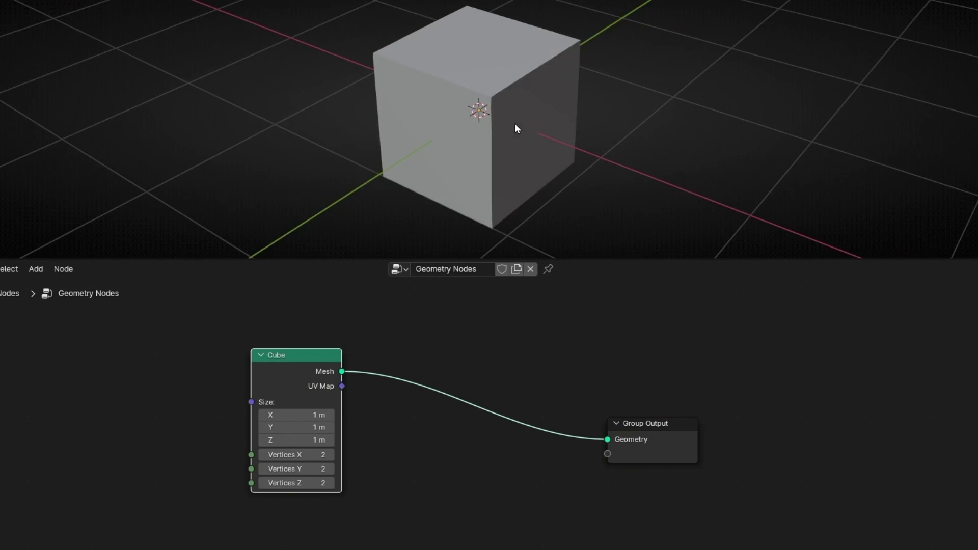
mouse_move(516, 128)
middle_mouse_down()
mouse_move(498, 157)
mouse_move(522, 136)
middle_mouse_up()
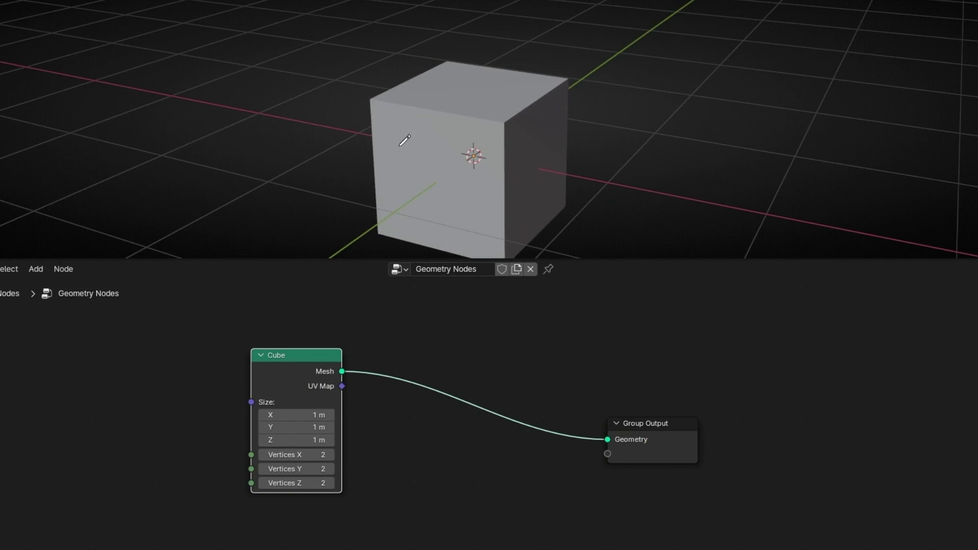
mouse_move(566, 40)
left_mouse_down()
mouse_move(579, 57)
mouse_move(519, 57)
left_mouse_up()
key("ctrl+z")
mouse_move(540, 101)
left_mouse_down()
mouse_move(414, 3)
mouse_move(312, 25)
mouse_move(359, 28)
left_mouse_up()
mouse_move(371, 100)
left_mouse_down()
mouse_move(325, 35)
mouse_move(400, 1)
mouse_move(442, 45)
left_mouse_up()
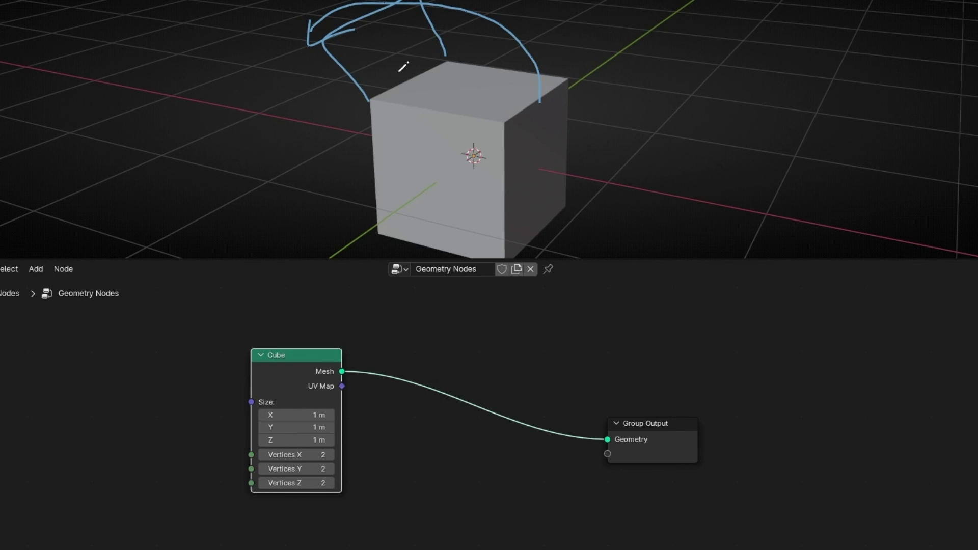
mouse_move(436, 185)
middle_mouse_down()
mouse_move(480, 183)
mouse_move(336, 330)
middle_mouse_up()
- Move the Cube node farther from the Group Output and insert a Separate Geometry node on the link between them
left_click_drag(295, 371, 250, 407)
mouse_move(570, 66)
left_mouse_down()
mouse_move(529, 134)
mouse_move(395, 49)
left_mouse_up()
key("ctrl+z")
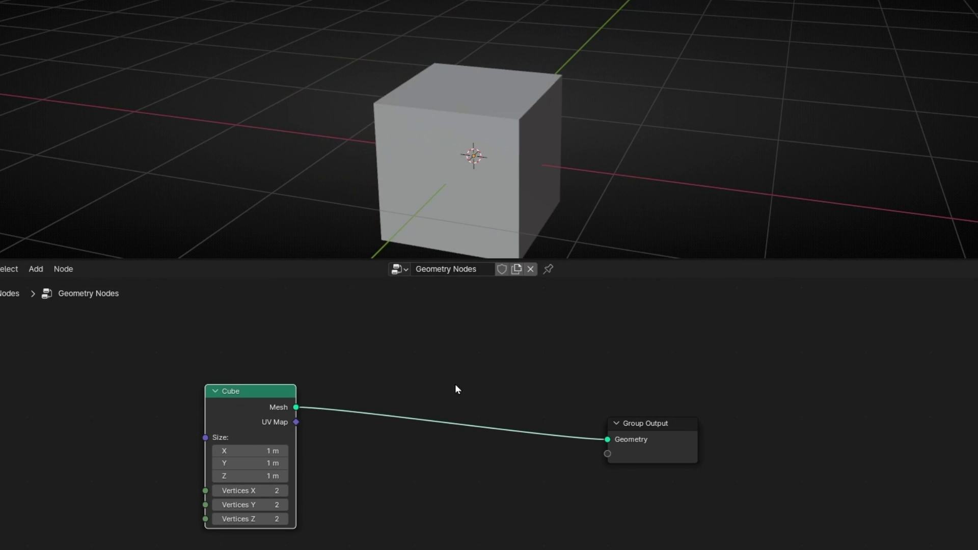
key("shift+a")
type("separa")
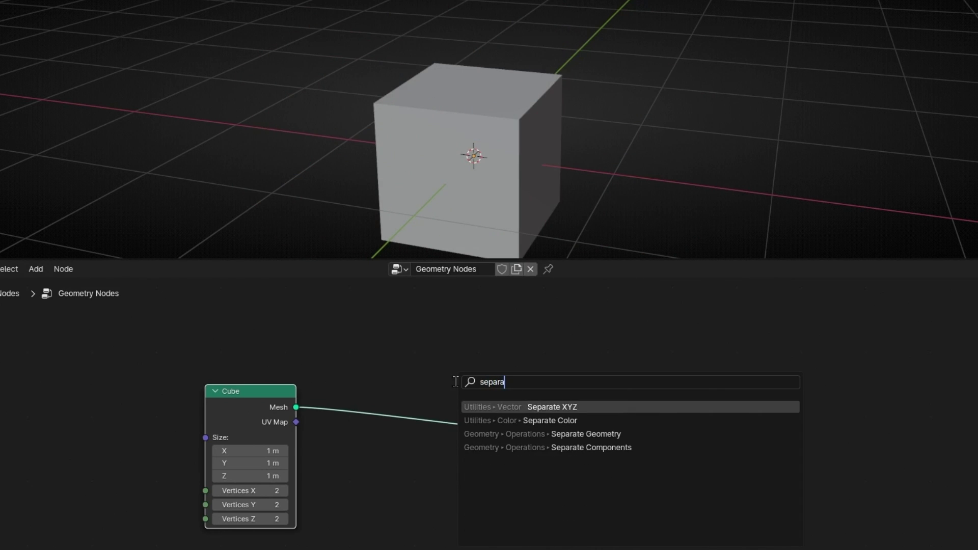
key("Down")
key("Down")
key("Return")
left_click(455, 384)
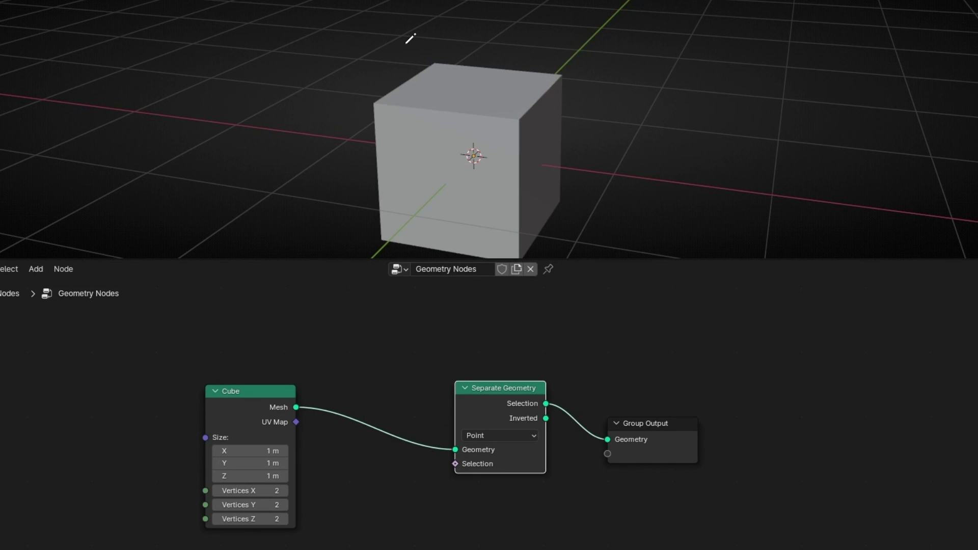
- Set the Separate Geometry node's domain to Face
scroll(430, 378, "up", 3)
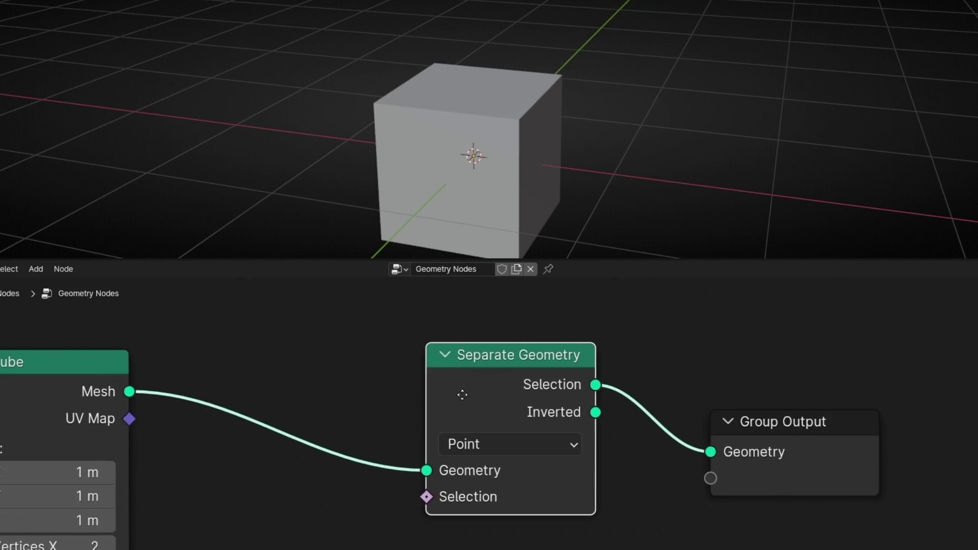
middle_click_drag(461, 393, 408, 362)
left_click(435, 405)
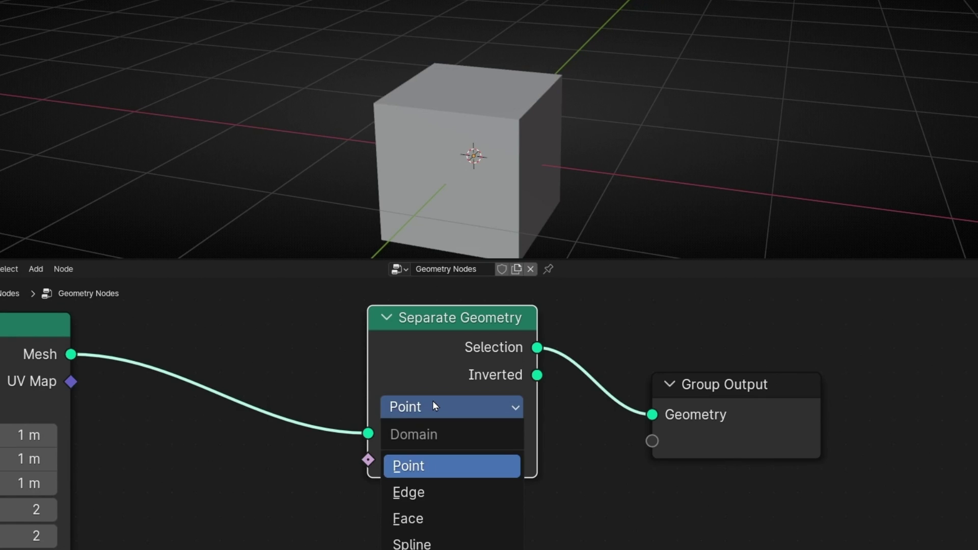
left_click(434, 522)
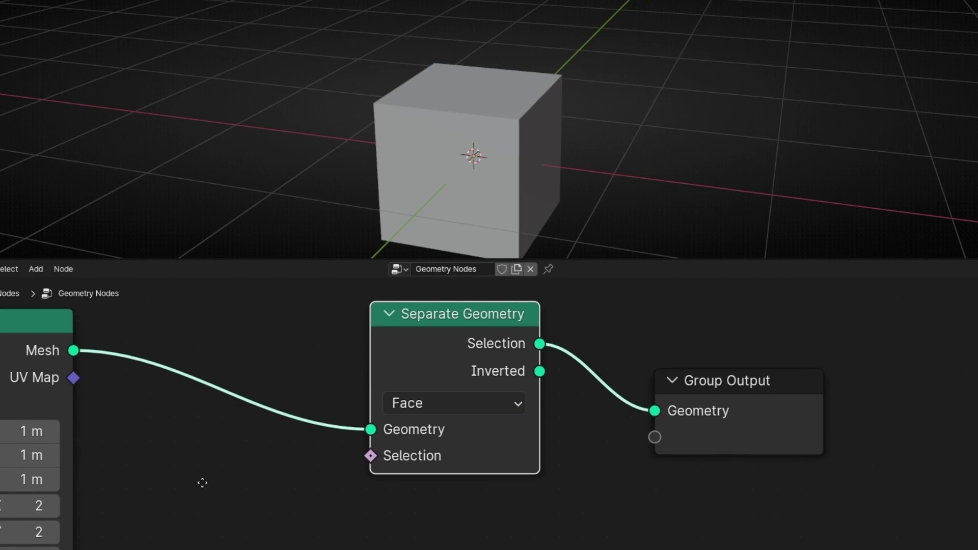
- Drive the Selection input of Separate Geometry with a new Compare node set to Equal
middle_click_drag(209, 476, 328, 429)
mouse_move(507, 405)
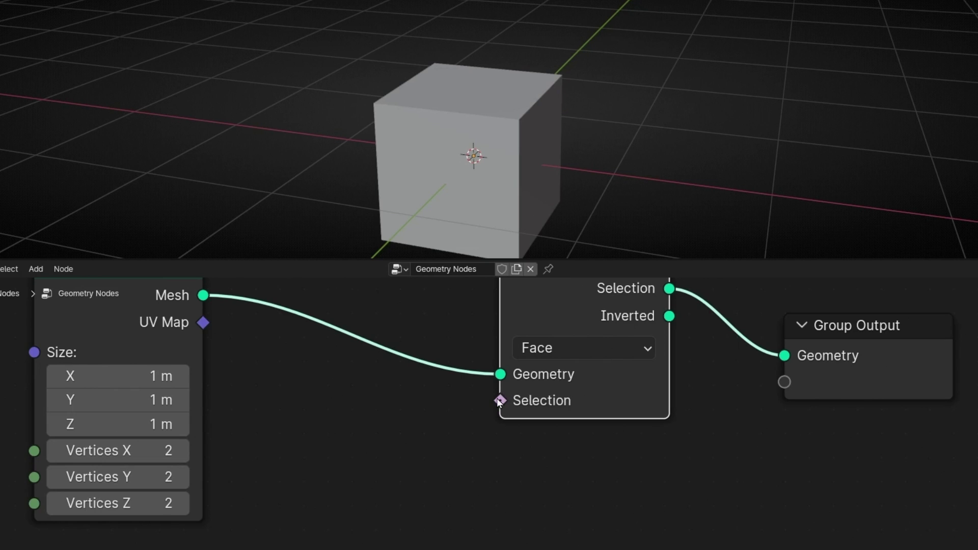
left_click_drag(501, 410, 424, 445)
type("equal")
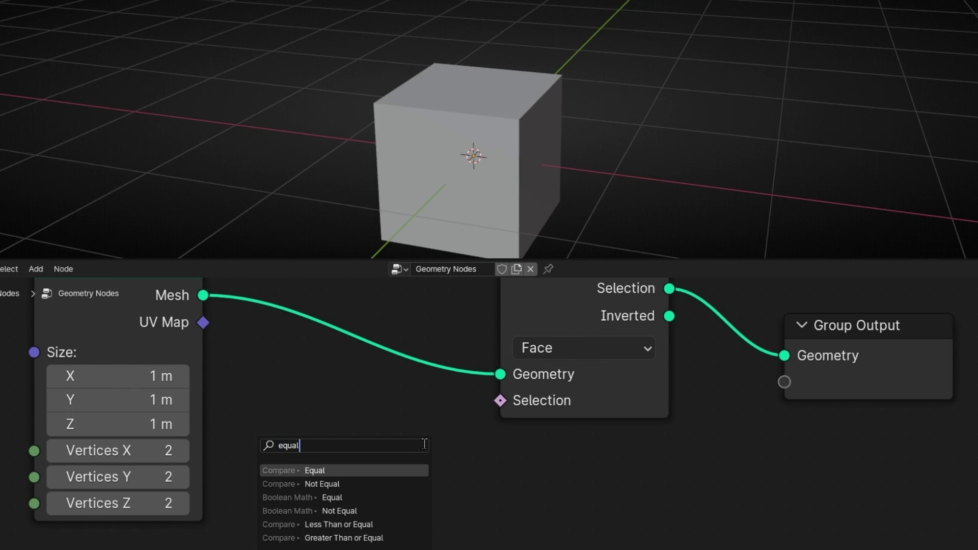
key("Return")
left_click(424, 443)
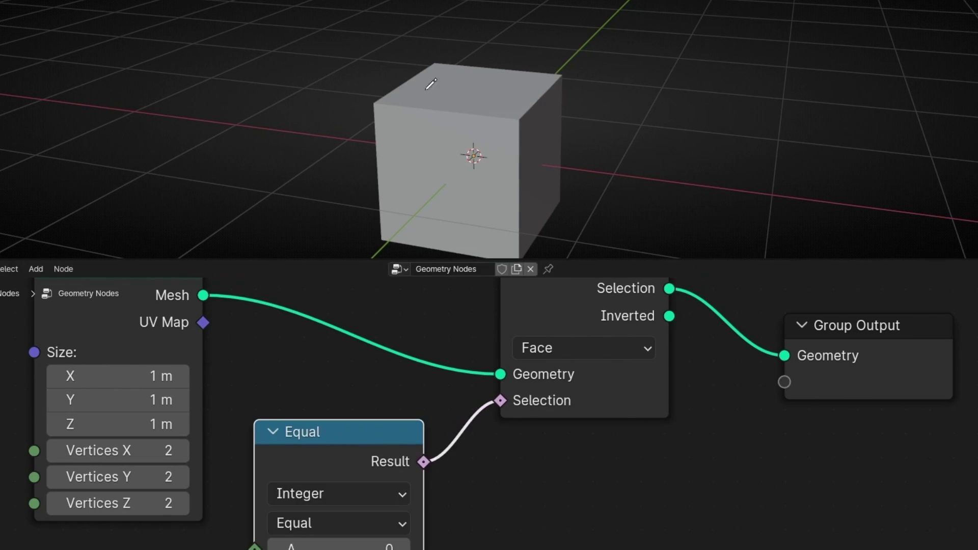
- Add an Index node feeding the A input of the Equal node
middle_click_drag(286, 374, 380, 306)
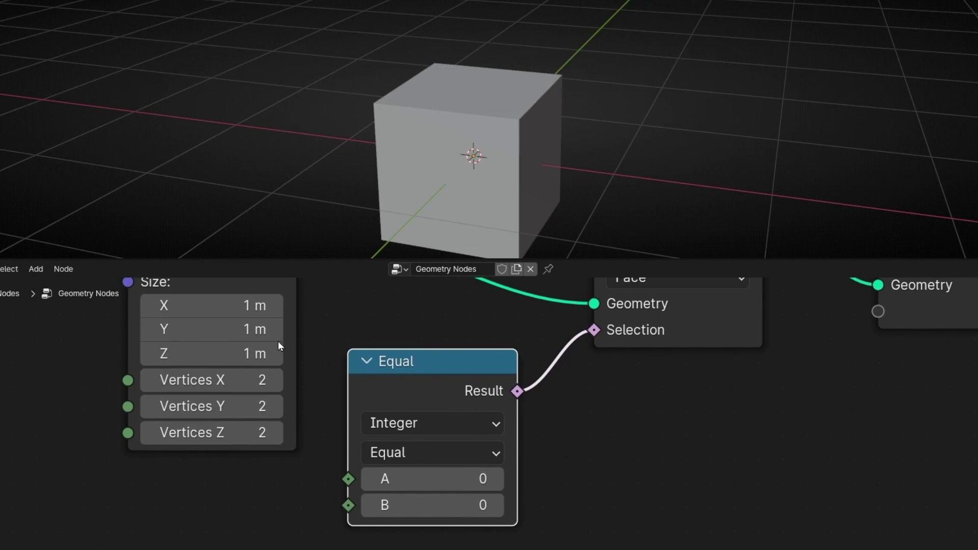
middle_click_drag(257, 520, 336, 478)
left_click_drag(425, 438, 352, 450)
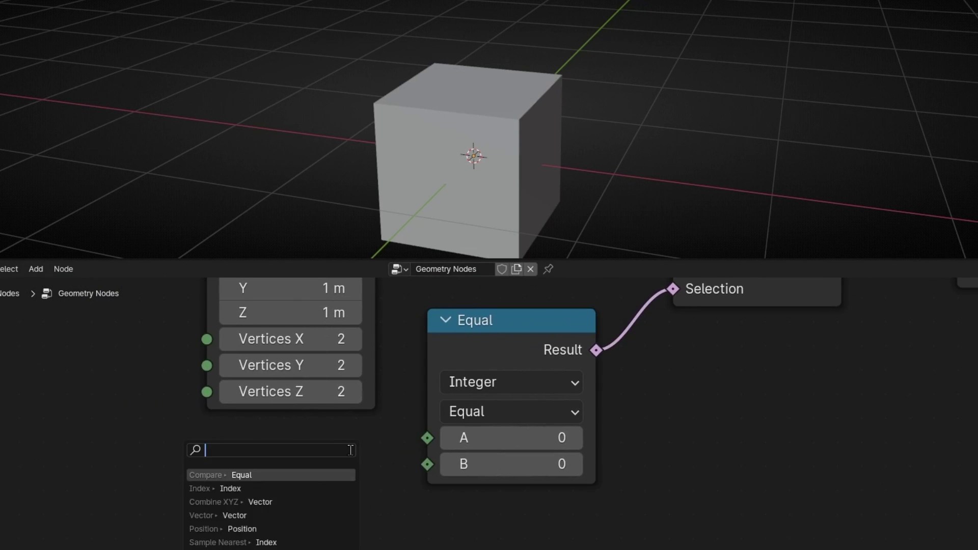
type("ind")
key("Return")
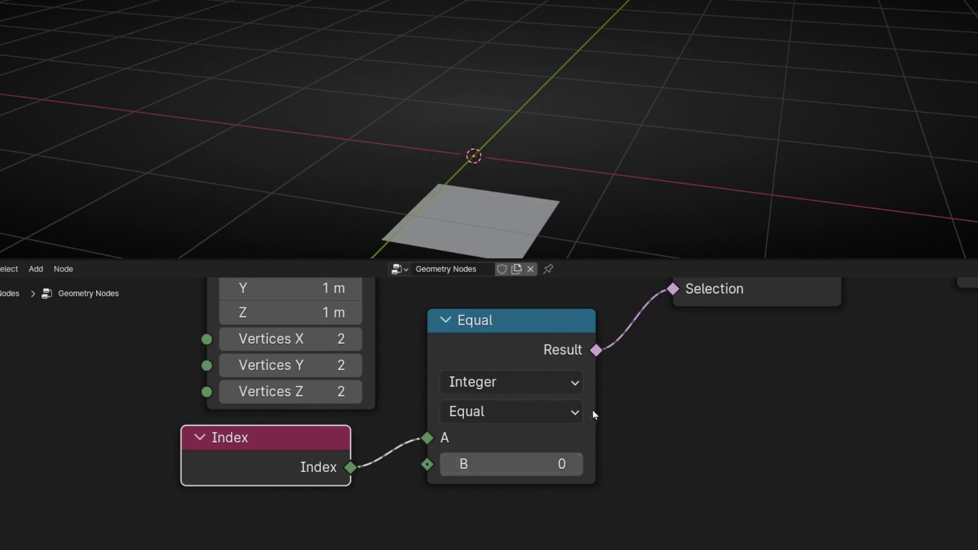
- Cycle the Equal node's B value through the face indices and set it to 2 to isolate the cube's top face
scroll(583, 392, "down", 1)
scroll(582, 381, "down", 2)
middle_click_drag(576, 406, 545, 435)
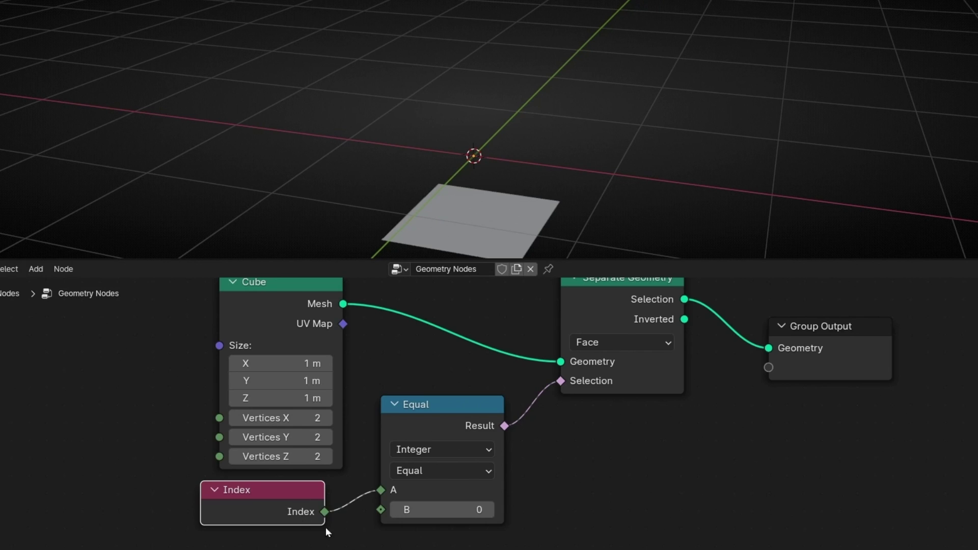
left_click(490, 508)
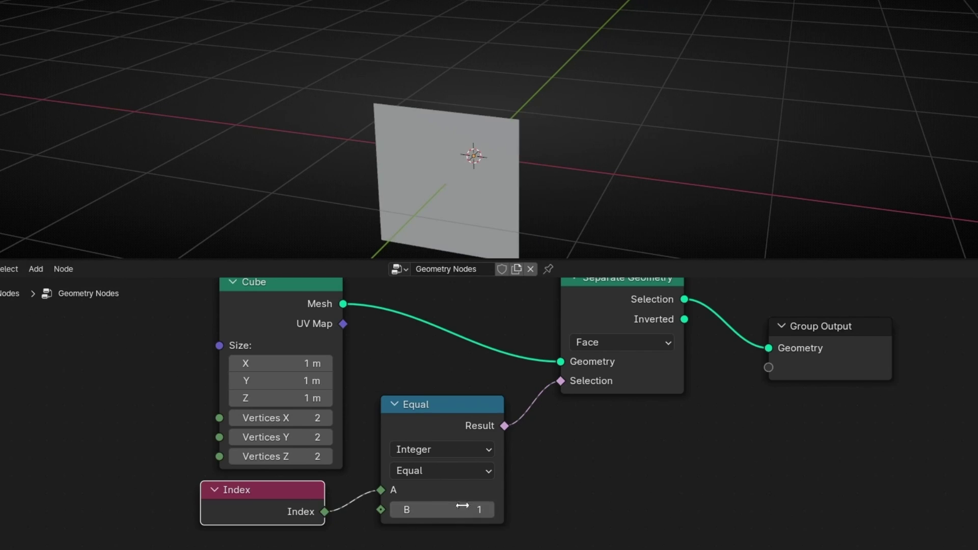
left_click(491, 510)
left_click(490, 509)
left_click(490, 509)
left_click(490, 510)
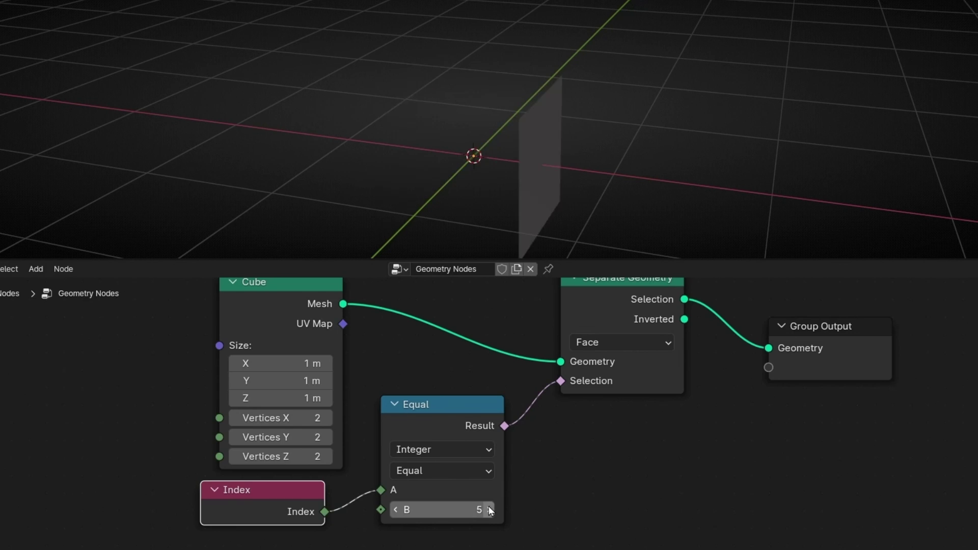
left_click(396, 510)
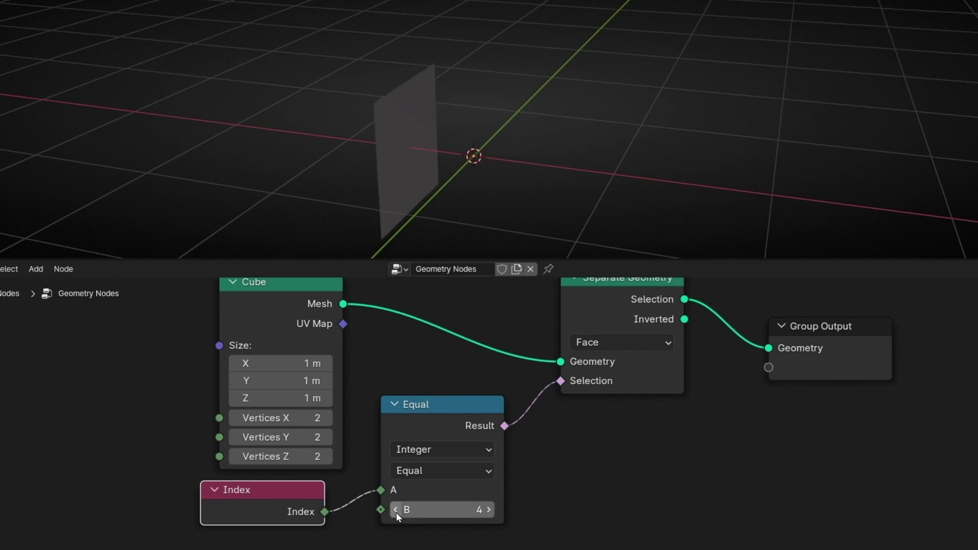
left_click(396, 510)
left_click(396, 511)
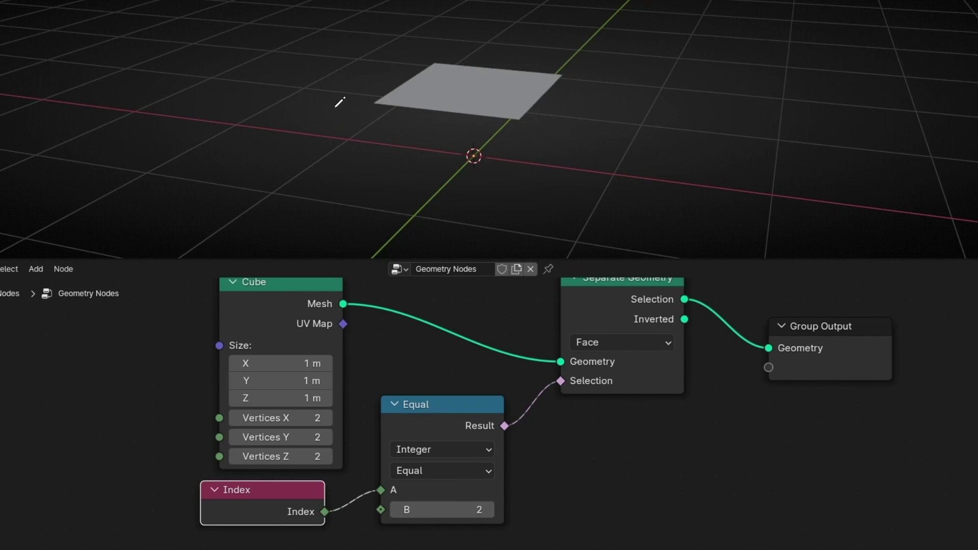
- Spread out the node tree by moving the Cube and Group Output nodes away from the Separate Geometry node
middle_click_drag(476, 307, 341, 349)
left_click_drag(147, 332, 1, 340)
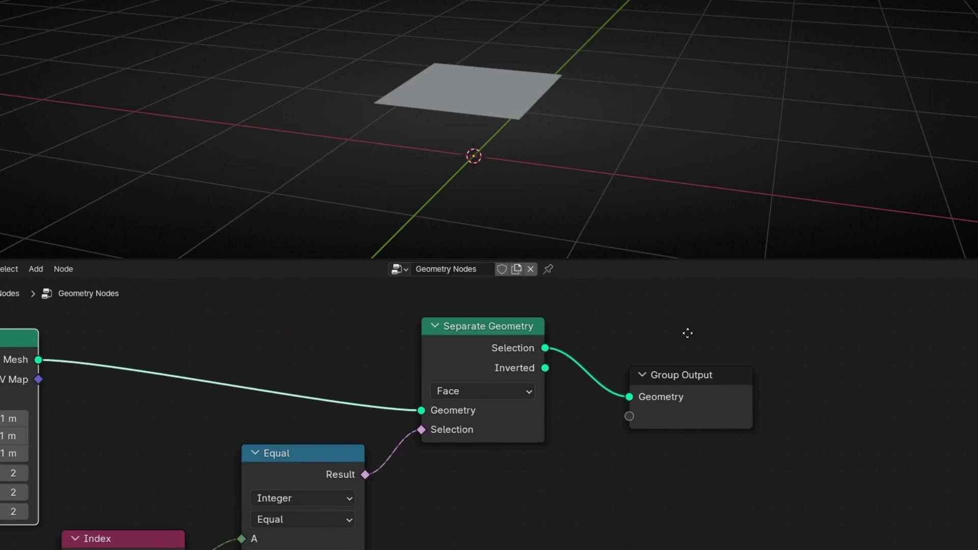
middle_click_drag(672, 334, 387, 343)
left_click_drag(397, 393, 550, 360)
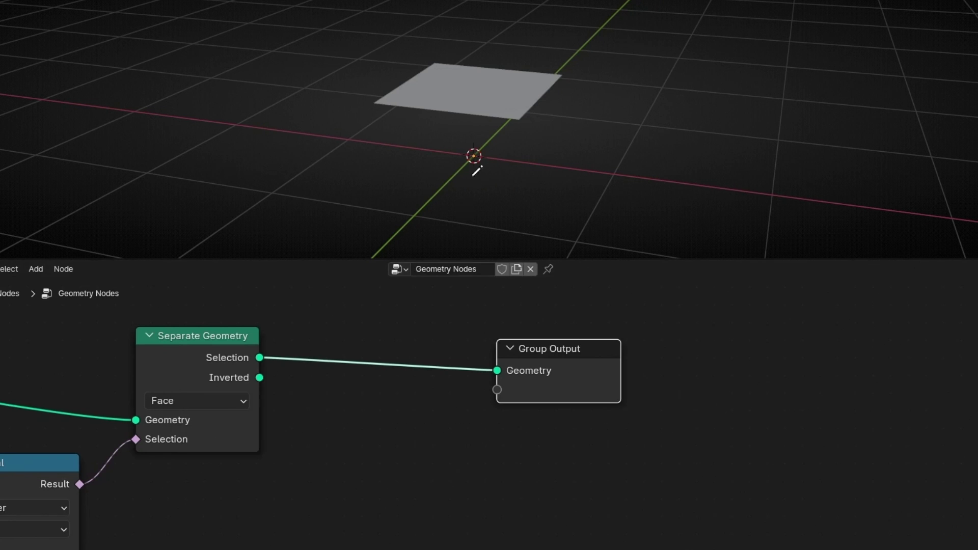
mouse_move(550, 138)
left_mouse_down()
mouse_move(359, 142)
mouse_move(534, 165)
mouse_move(526, 153)
left_mouse_up()
left_click_drag(432, 182, 549, 202, "ctrl")
- Insert a Join Geometry node between the Separate Geometry Selection output and the Group Output, spacing the nodes apart
left_click_drag(259, 358, 400, 366)
type("join ge")
key("Return")
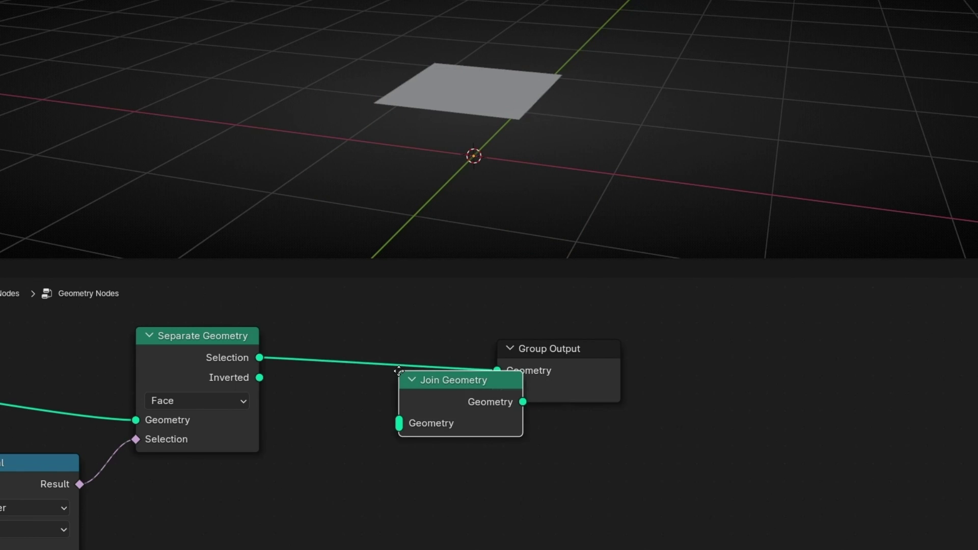
left_click(410, 356)
left_click_drag(683, 368, 738, 346)
left_click_drag(504, 374, 534, 356)
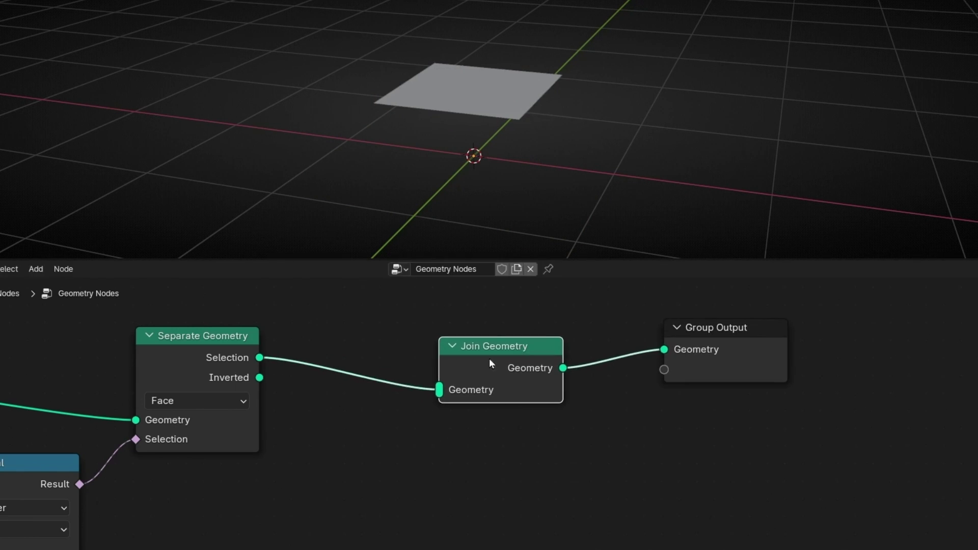
- Connect the Inverted output of Separate Geometry to the Join Geometry node alongside the Selection output
left_click_drag(258, 379, 430, 395)
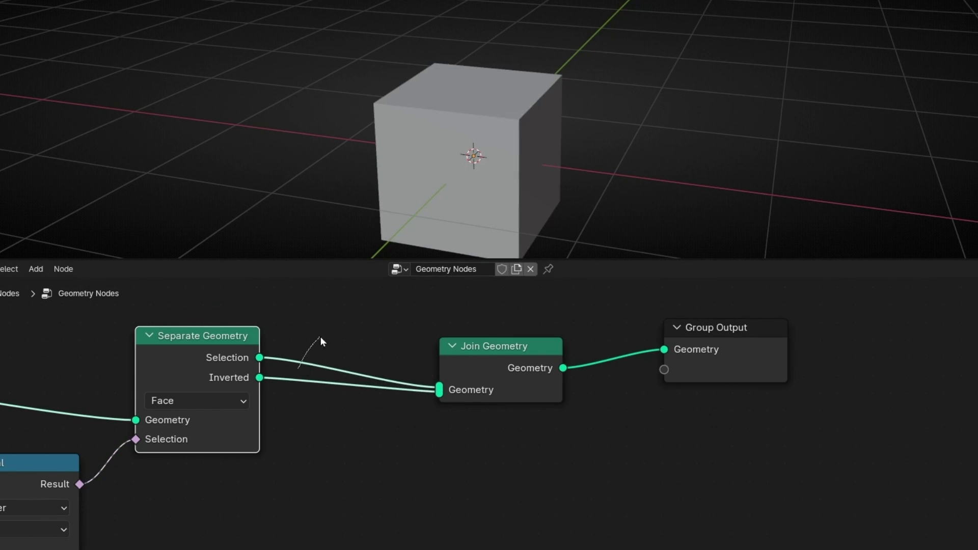
right_click_drag(329, 337, 322, 372, "ctrl")
middle_click_drag(300, 219, 503, 134)
key("ctrl+z")
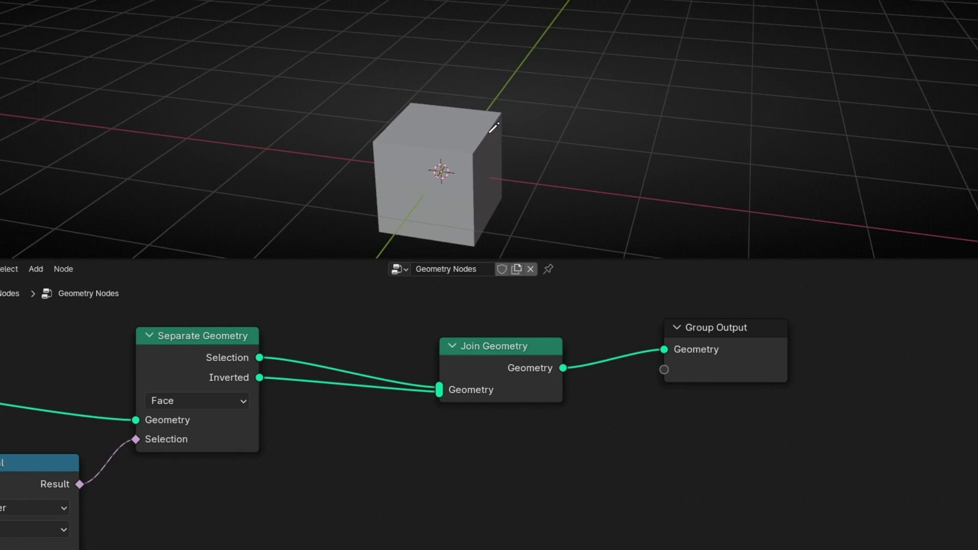
mouse_move(489, 132)
left_mouse_down()
mouse_move(451, 57)
mouse_move(359, 51)
mouse_move(347, 62)
mouse_move(377, 62)
mouse_move(299, 67)
left_mouse_up()
- Space out the Join Geometry and Group Output nodes and insert a Rotate Instances node between the Separate Geometry Selection output and Join Geometry
left_click_drag(740, 365, 903, 377)
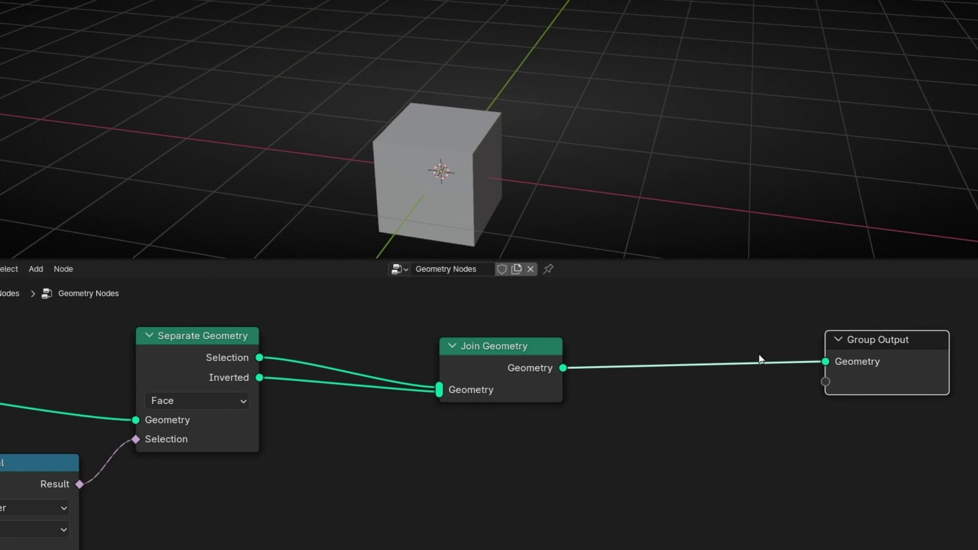
left_click_drag(555, 347, 709, 351)
key("shift+a")
type("rotate i")
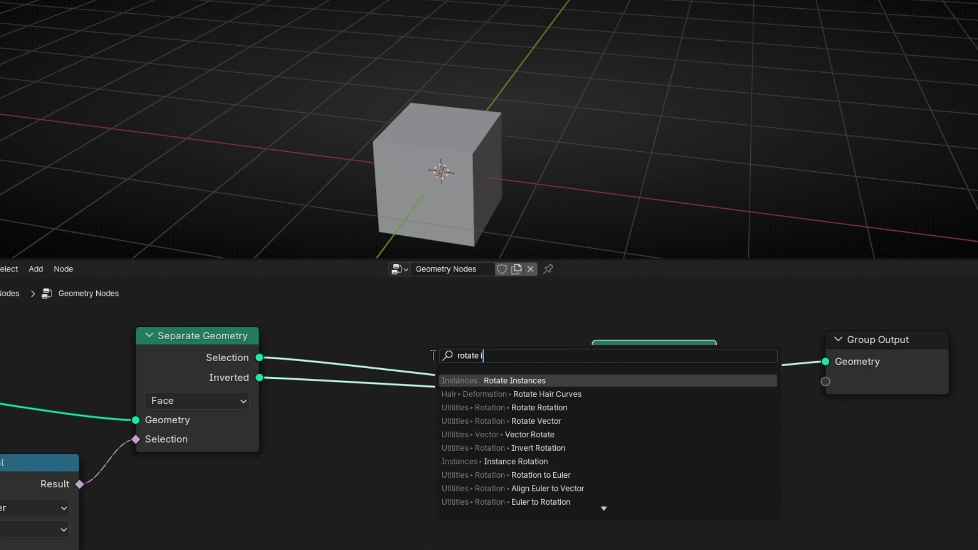
key("Return")
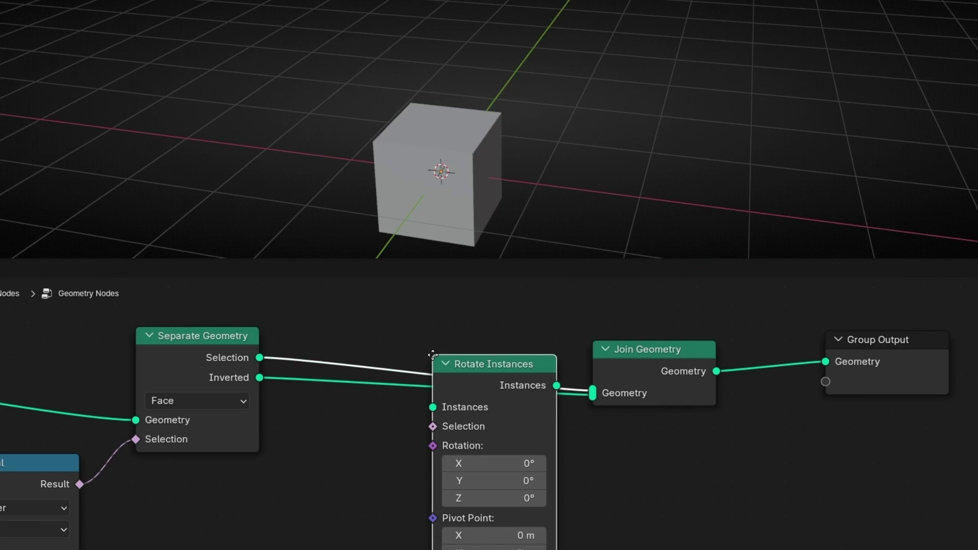
left_click(432, 356)
left_click_drag(436, 365, 473, 337)
middle_click_drag(317, 398, 345, 306)
middle_click_drag(297, 375, 231, 476)
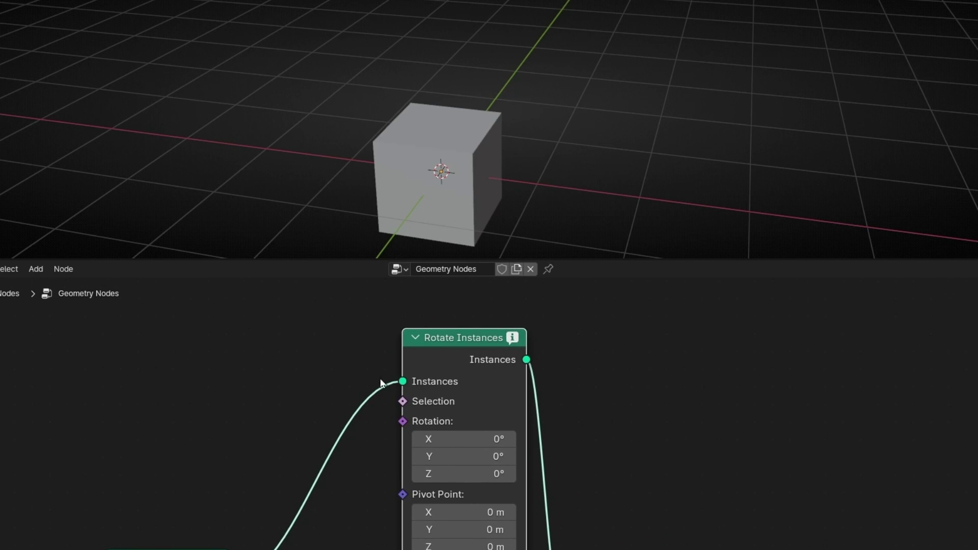
middle_click_drag(375, 383, 391, 349)
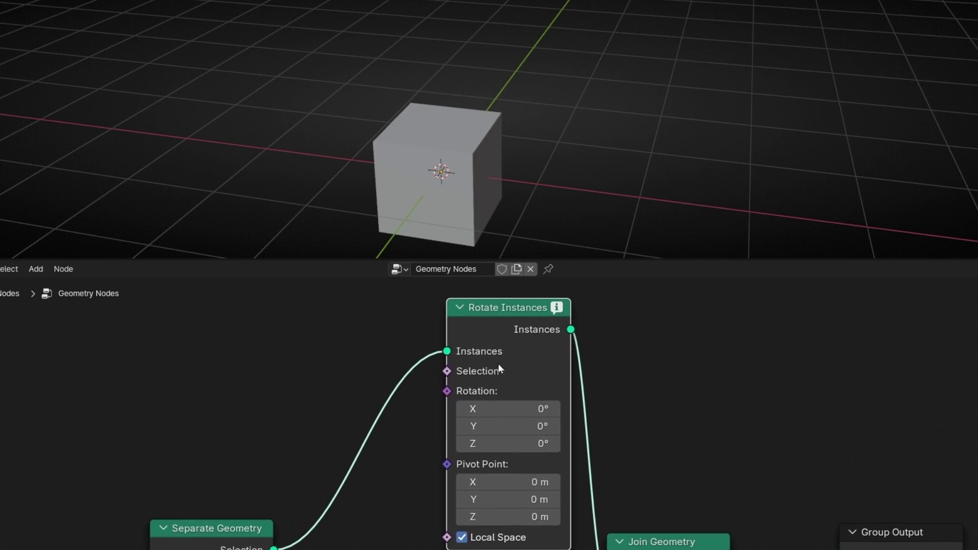
middle_click_drag(391, 419, 390, 388)
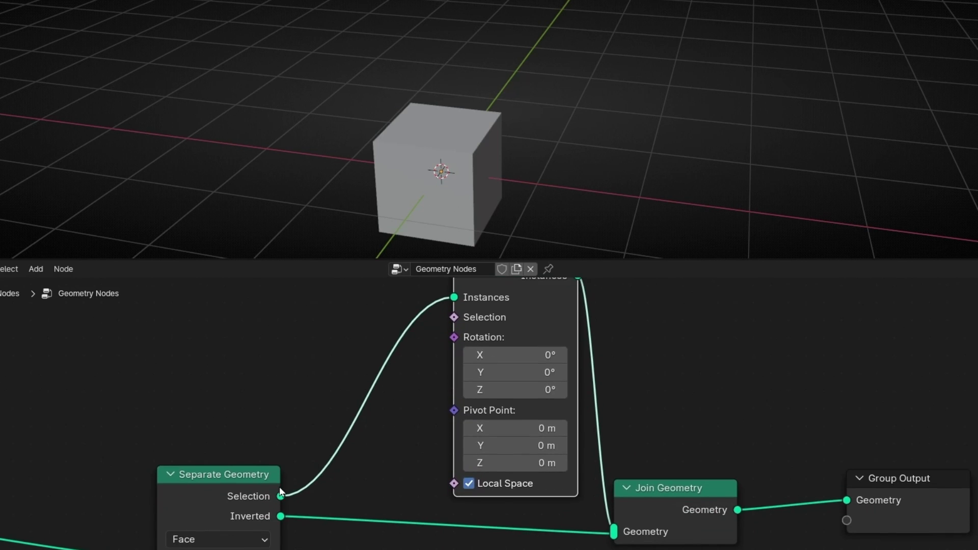
- Try changing the X rotation of the Rotate Instances node with the Selection output connected directly, and undo the change
mouse_move(280, 497)
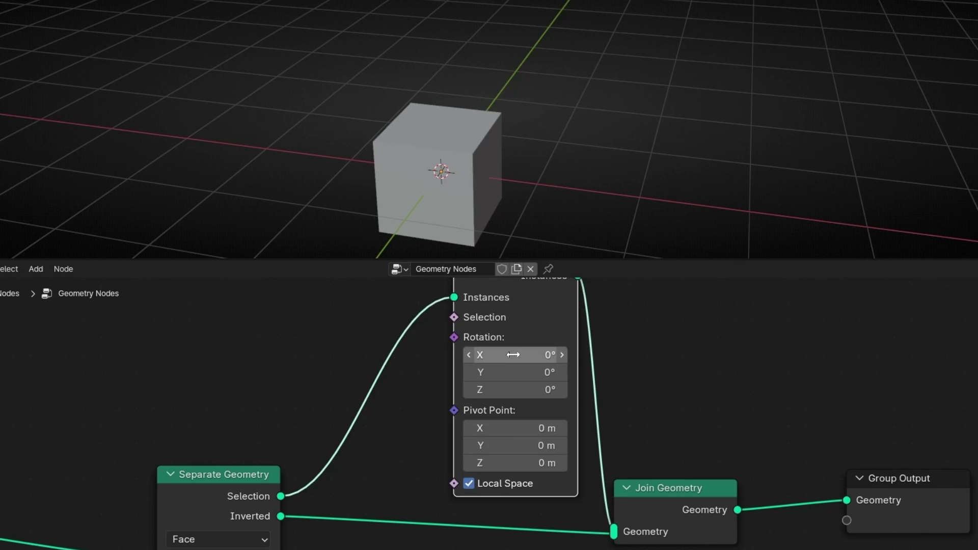
left_click_drag(512, 354, 500, 355)
key("ctrl+z")
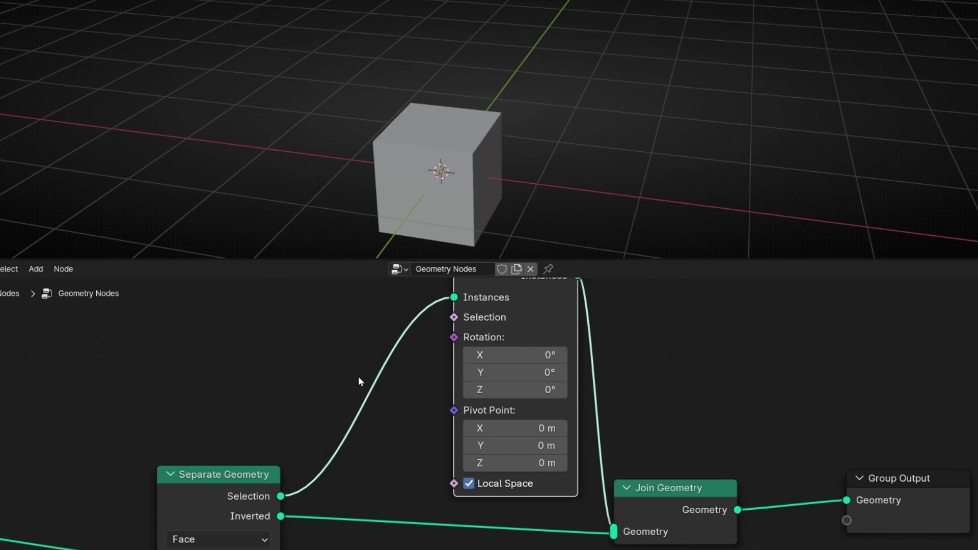
- Insert a Geometry to Instance node between the Separate Geometry Selection output and the Rotate Instances node
key("shift+a")
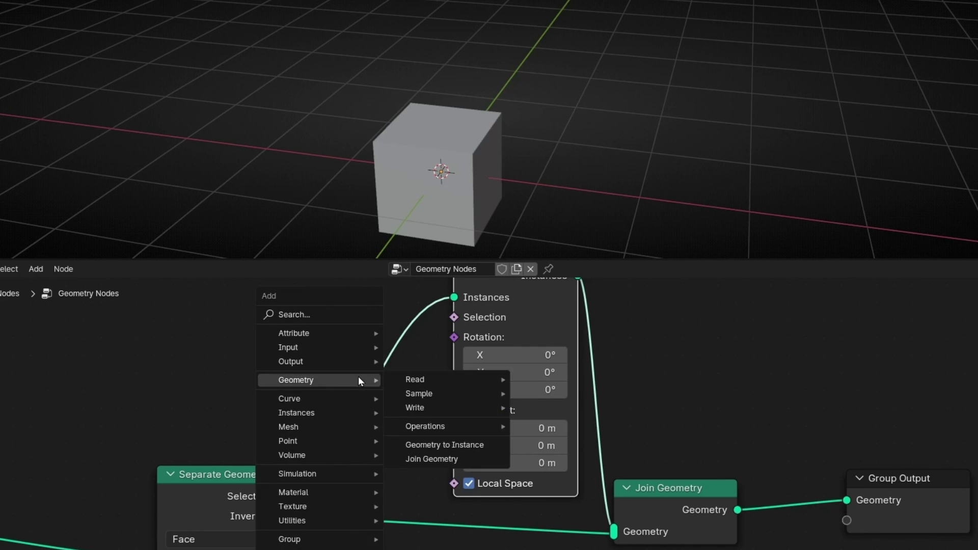
type("gem")
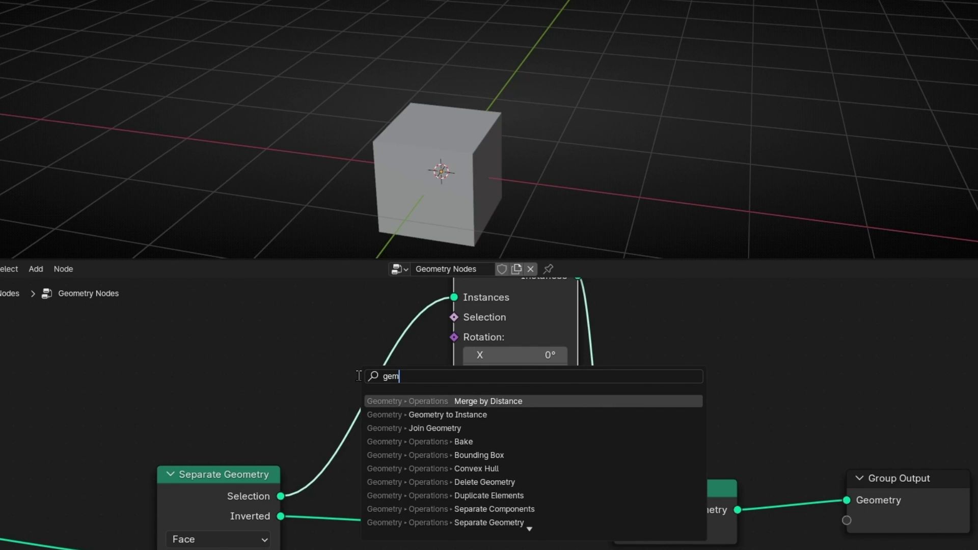
key("Down")
key("Return")
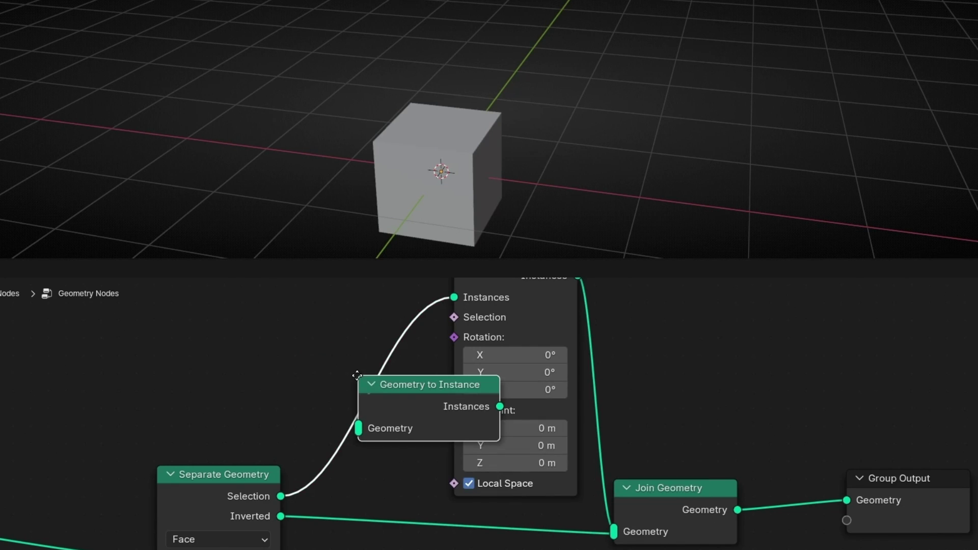
left_click(293, 340)
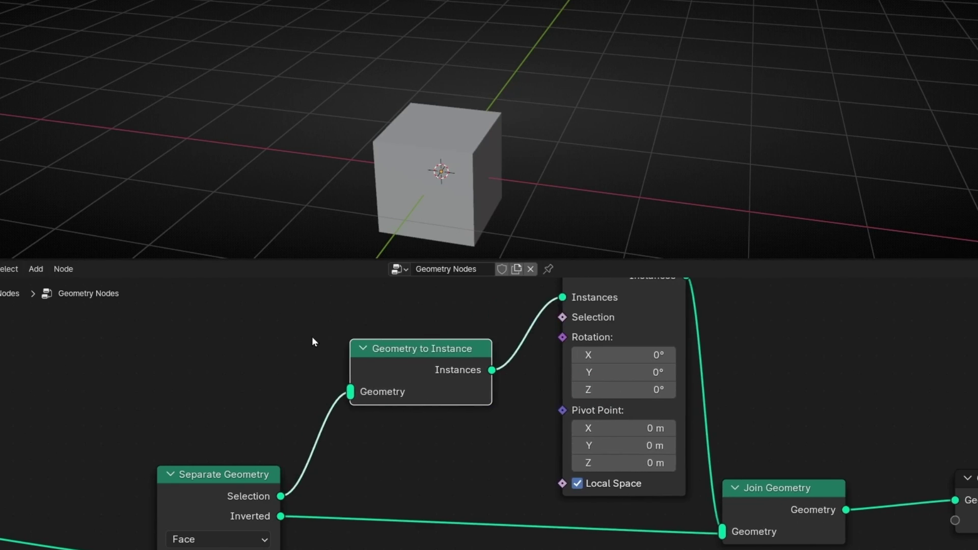
middle_click_drag(309, 339, 290, 374)
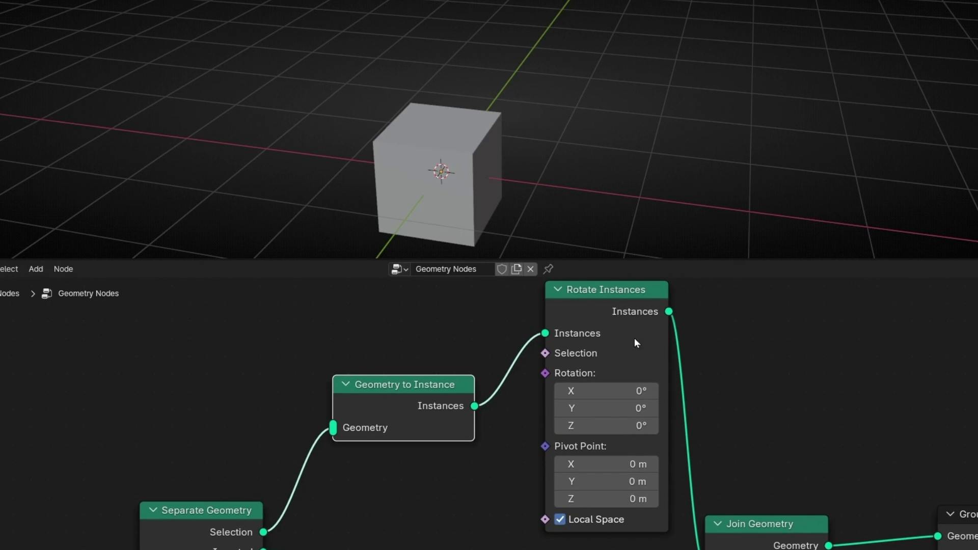
- Mute the Geometry to Instance node and unmute it again
middle_click_drag(635, 334, 541, 344)
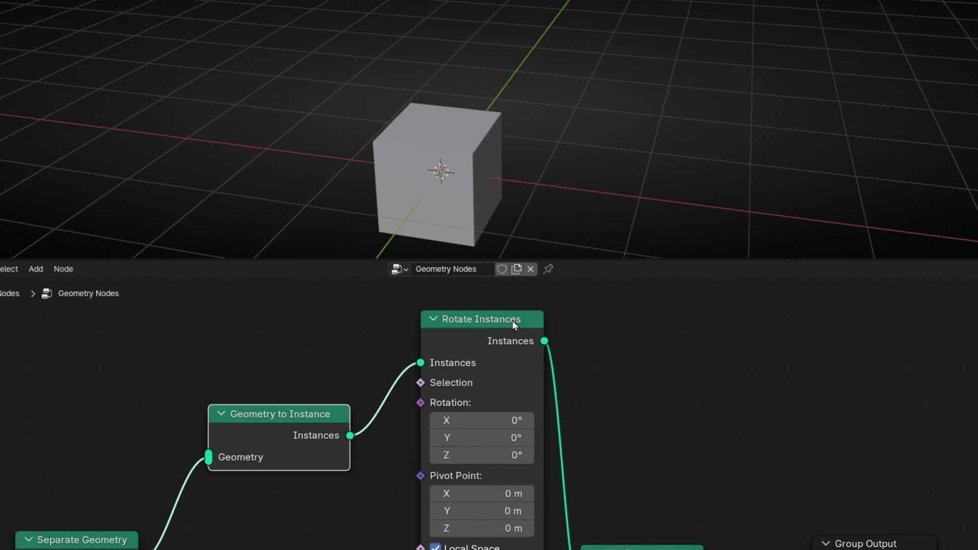
key("m")
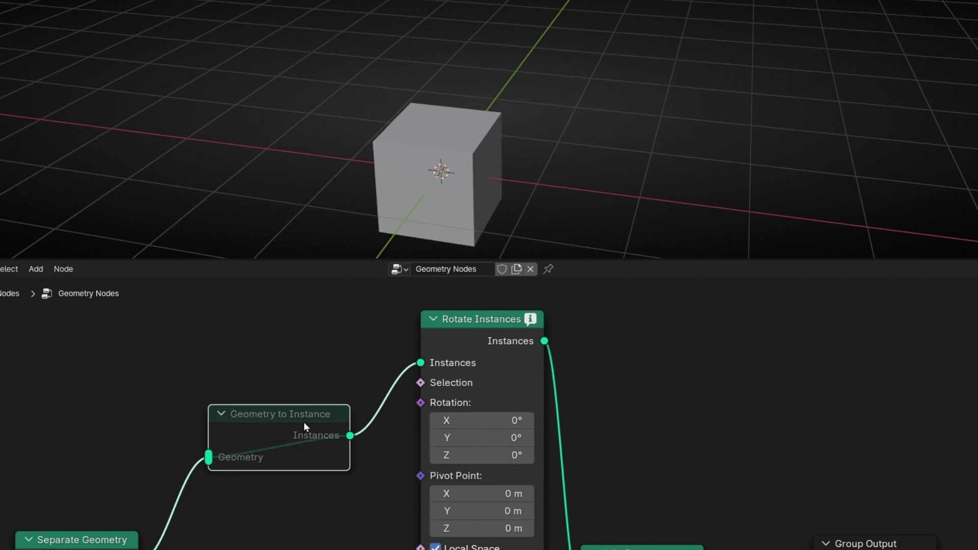
key("m")
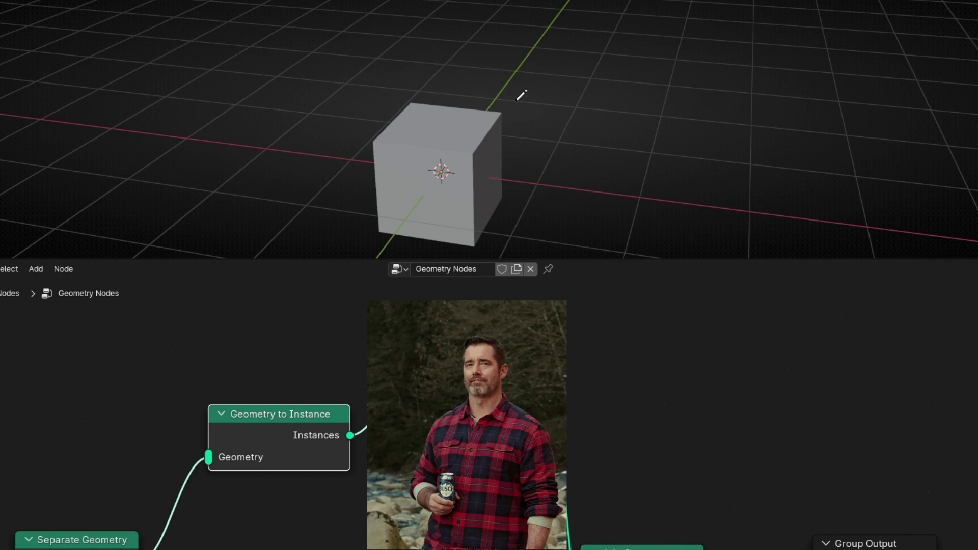
- Try out the X rotation of the Rotate Instances node, resetting it once and swinging the top face to 57.6°
middle_click_drag(536, 162, 414, 178)
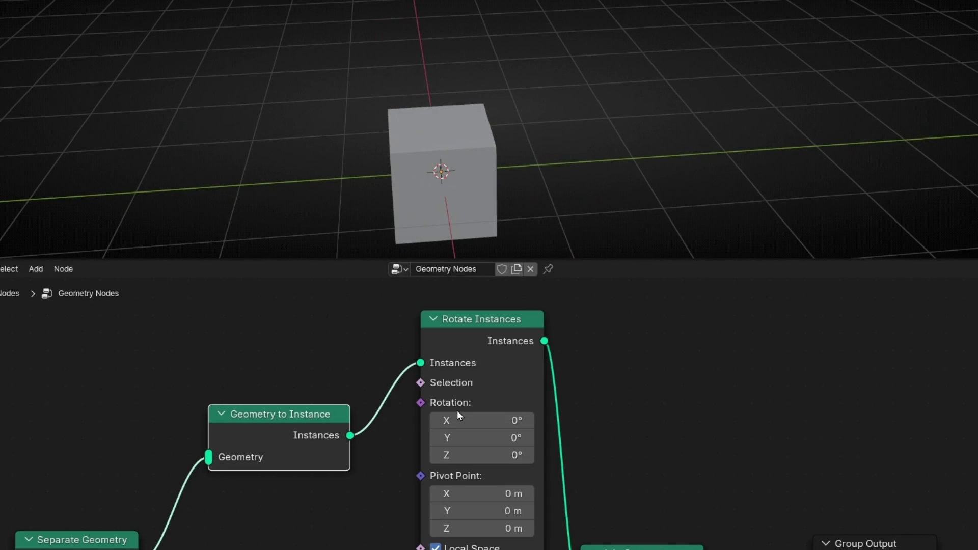
left_click_drag(448, 420, 496, 455)
key("BackSpace")
key("BackSpace")
left_click_drag(469, 420, 497, 421)
scroll(463, 188, "up", 3)
middle_click_drag(463, 213, 403, 176)
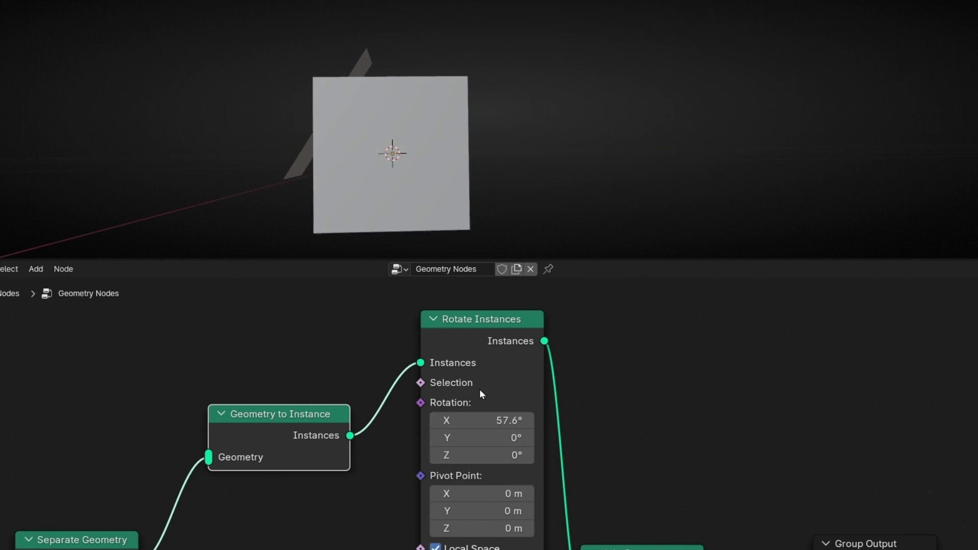
- Swing the top face's X rotation on to 363° and temporarily circle the cube's origin with an annotation
left_click_drag(482, 420, 620, 420)
mouse_move(394, 137)
left_mouse_down()
mouse_move(406, 163)
mouse_move(398, 162)
left_mouse_up()
mouse_move(482, 420)
left_mouse_down()
mouse_move(532, 420)
mouse_move(481, 420)
mouse_move(499, 420)
left_mouse_up()
middle_click_drag(433, 200, 407, 171)
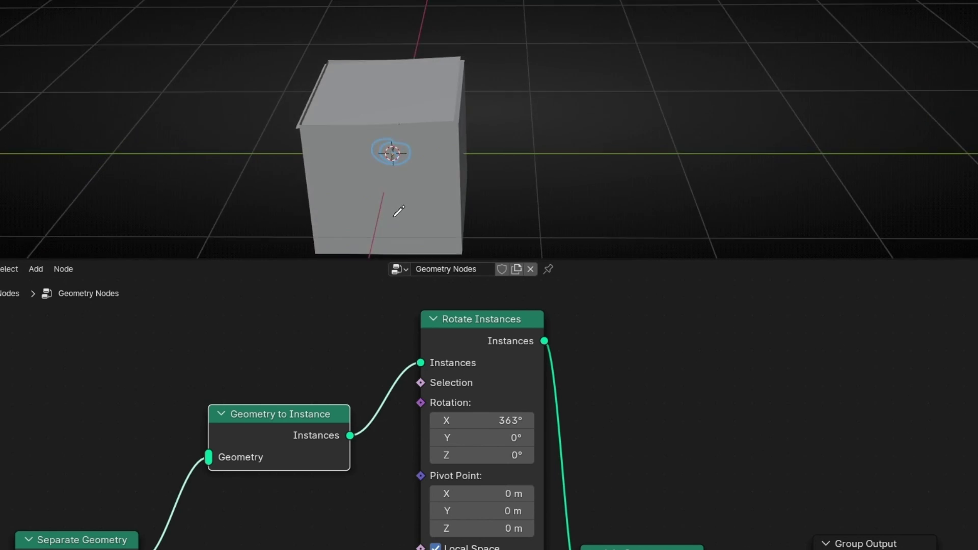
middle_click_drag(394, 217, 394, 189)
left_click_drag(383, 155, 397, 149, "ctrl")
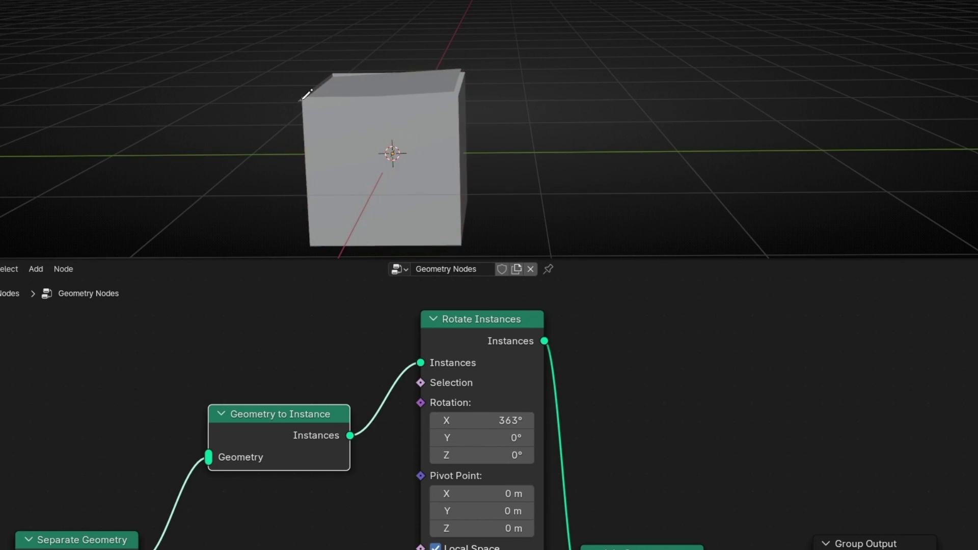
- Annotate the hinge edge of the cube's top face and erase the annotation strokes
middle_click_drag(312, 99, 312, 131)
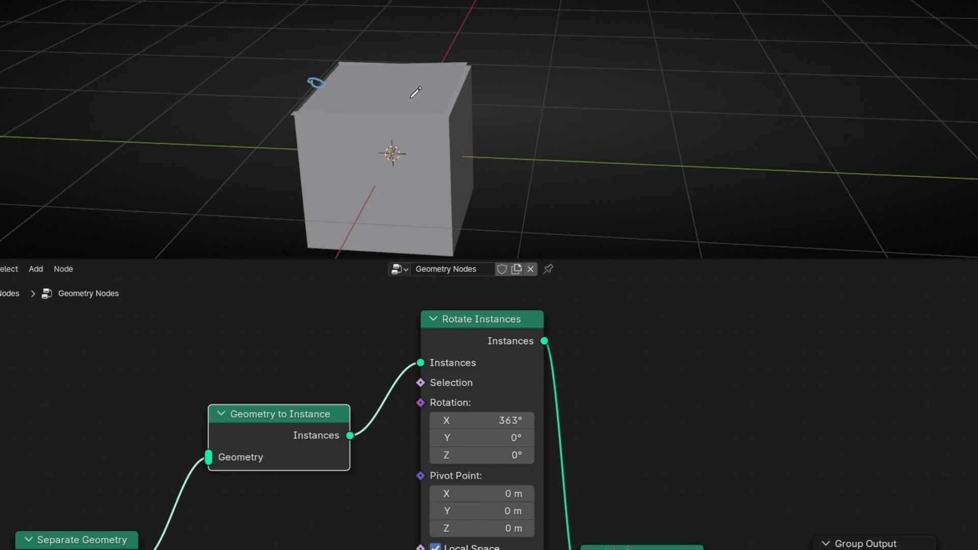
mouse_move(482, 70)
left_mouse_down()
mouse_move(158, 57)
mouse_move(160, 74)
mouse_move(210, 42)
left_mouse_up()
left_click_drag(396, 87, 370, 50, "ctrl")
- Set the Pivot Point Z of the Rotate Instances node to 0.5 m to raise the pivot to the top face
mouse_move(359, 133)
middle_mouse_down()
mouse_move(380, 90)
mouse_move(356, 86)
mouse_move(378, 86)
middle_mouse_up()
middle_click_drag(282, 394, 91, 360)
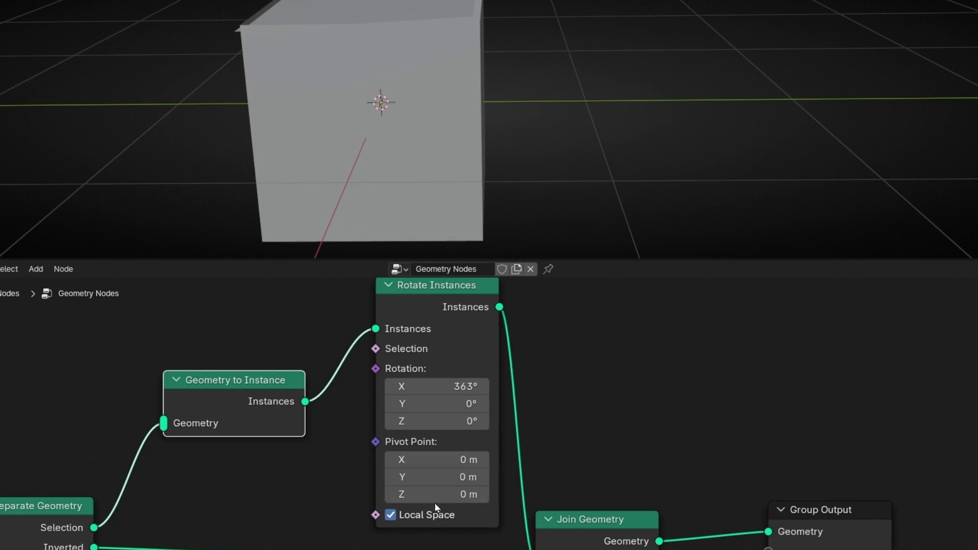
left_click(431, 496)
type("0.5")
key("Return")
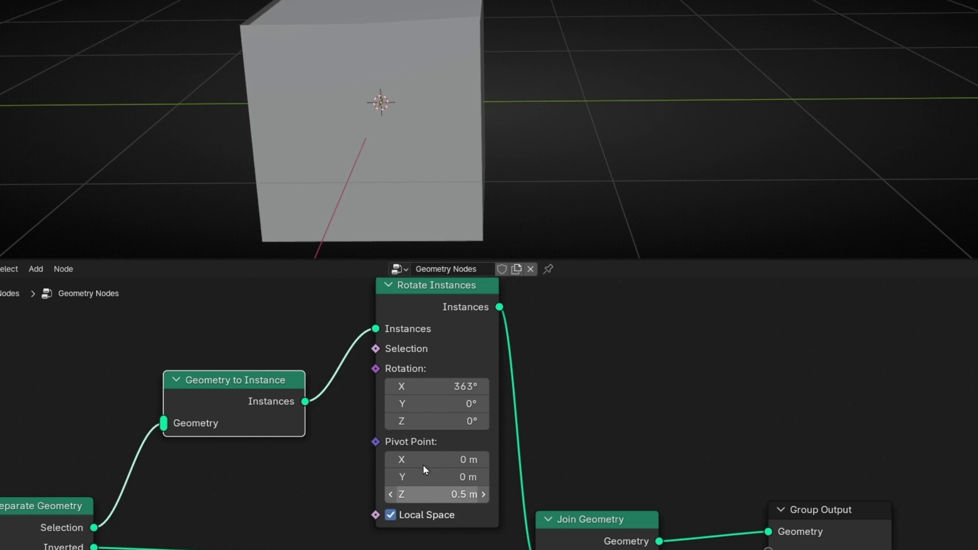
- Test the raised pivot by swinging the Rotate Instances X rotation to 579°
middle_click_drag(413, 107, 430, 96)
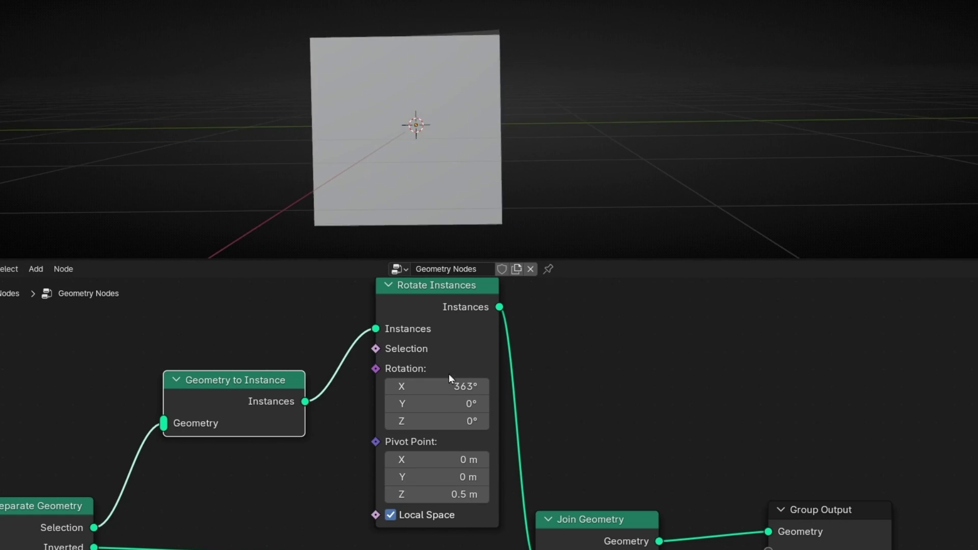
left_click_drag(447, 384, 493, 384)
middle_click_drag(333, 106, 425, 176)
scroll(408, 164, "down", 3)
mouse_move(441, 386)
left_mouse_down()
mouse_move(407, 386)
mouse_move(440, 386)
left_mouse_up()
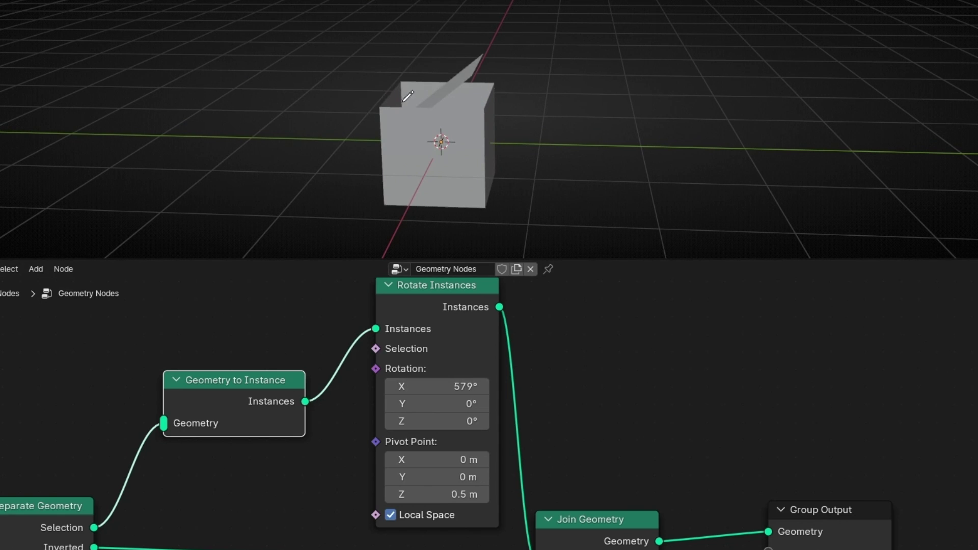
- Set the Pivot Point Y of the Rotate Instances node to -0.5 m to place the hinge on the cube's edge
left_click(424, 474)
type("-")
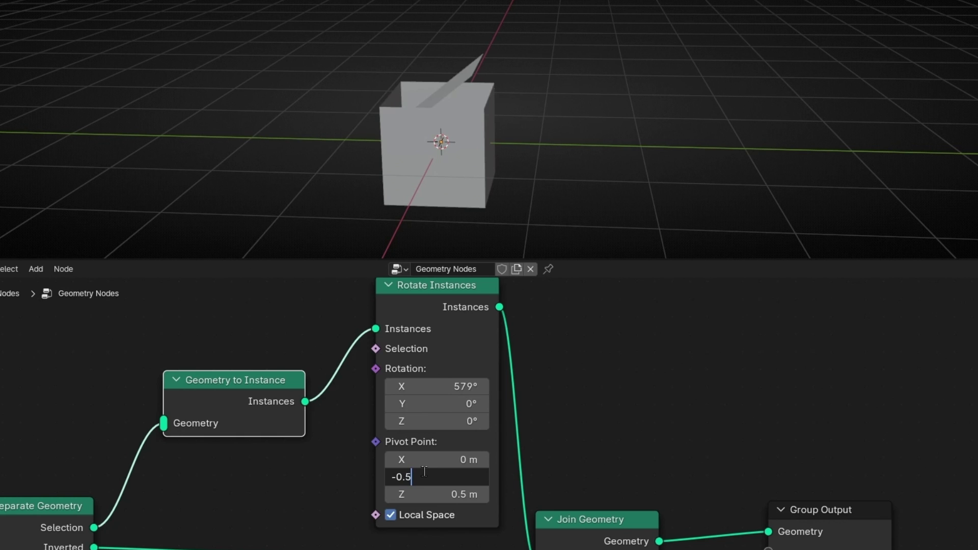
type("0.5")
key("Return")
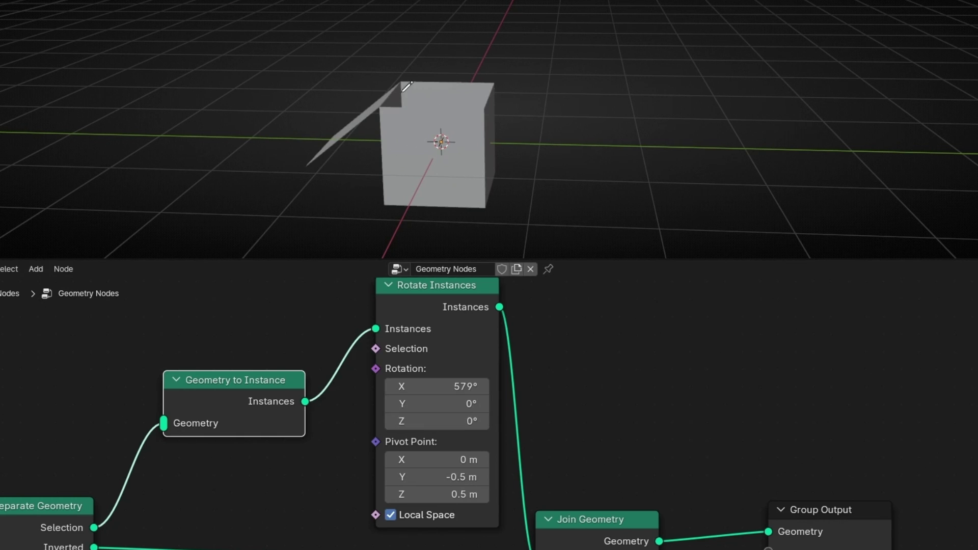
- Reset the X rotation to 0 and test the hinge by swinging the lid open to 174°
middle_click_drag(406, 86, 391, 110)
left_click_drag(432, 386, 449, 388)
double_click(449, 388)
type("0")
key("Return")
left_click_drag(463, 387, 515, 364)
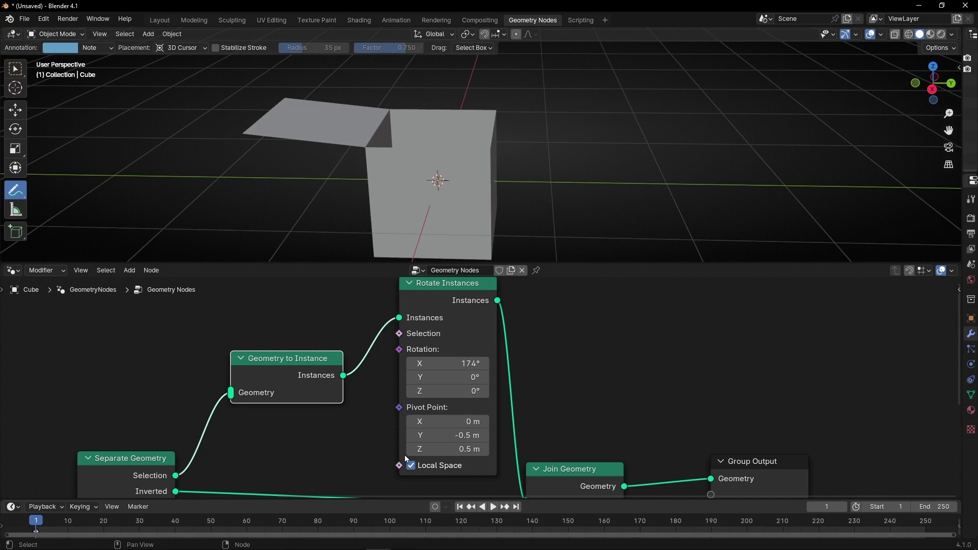
- Enlarge the timeline, set the Rotate Instances X rotation to 0, and insert rotation keyframes at frame 1
left_click_drag(362, 500, 362, 434)
left_click(466, 331)
type("0")
key("Return")
right_click(466, 331)
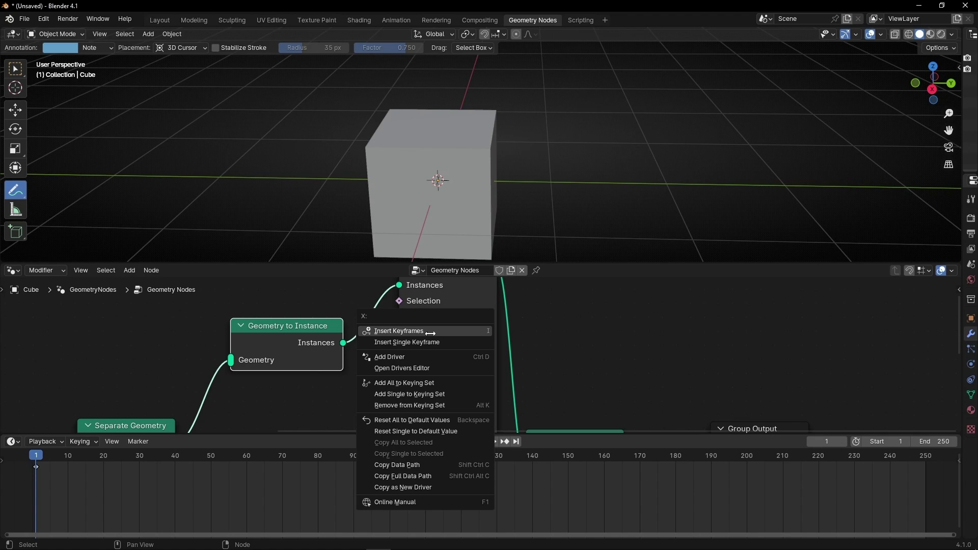
left_click(431, 333)
- Open the lid to an X rotation of 155° at frame 58 and insert rotation keyframes there
left_click_drag(94, 461, 239, 461)
mouse_move(449, 332)
left_mouse_down()
mouse_move(525, 331)
mouse_move(445, 336)
left_mouse_up()
right_click(444, 336)
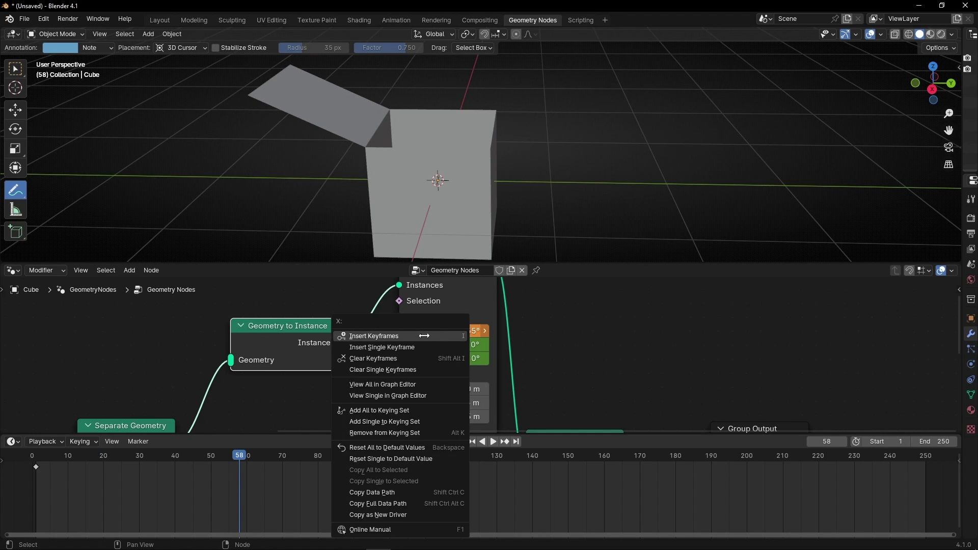
left_click(424, 336)
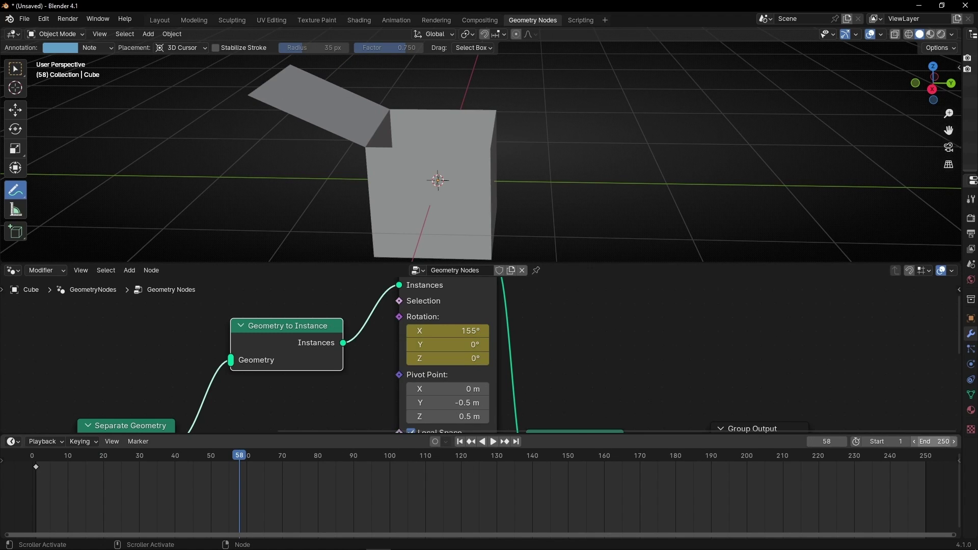
- Set the end frame of the animation to 65
left_click(944, 444)
type("60")
key("Return")
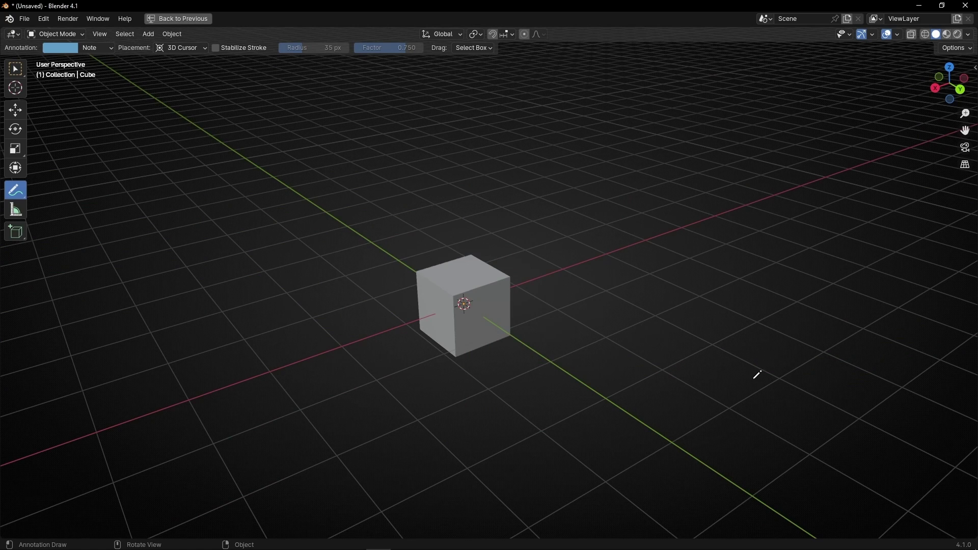
- Play the lid-opening animation in the maximised viewport, view it from around the box, and mark the pivot movement with temporary annotations
key("space")
scroll(757, 375, "up", 3)
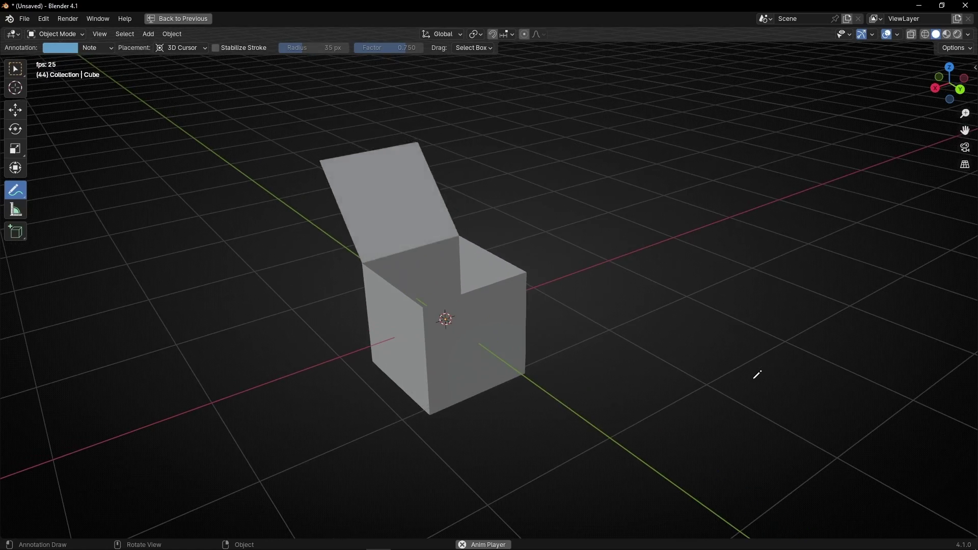
middle_click_drag(757, 375, 230, 376)
key("space")
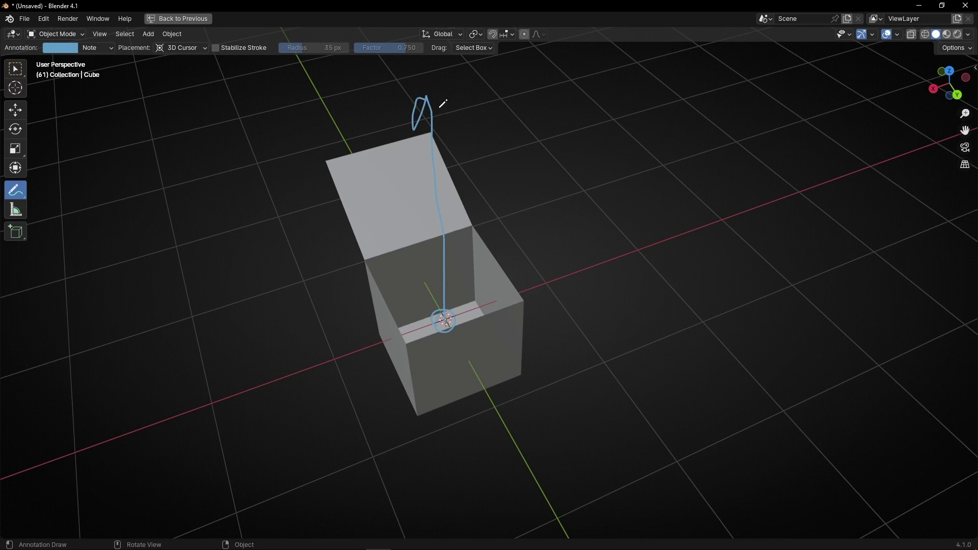
left_click_drag(443, 78, 457, 98)
mouse_move(456, 98)
right_mouse_down()
mouse_move(430, 265)
mouse_move(444, 321)
right_mouse_up()
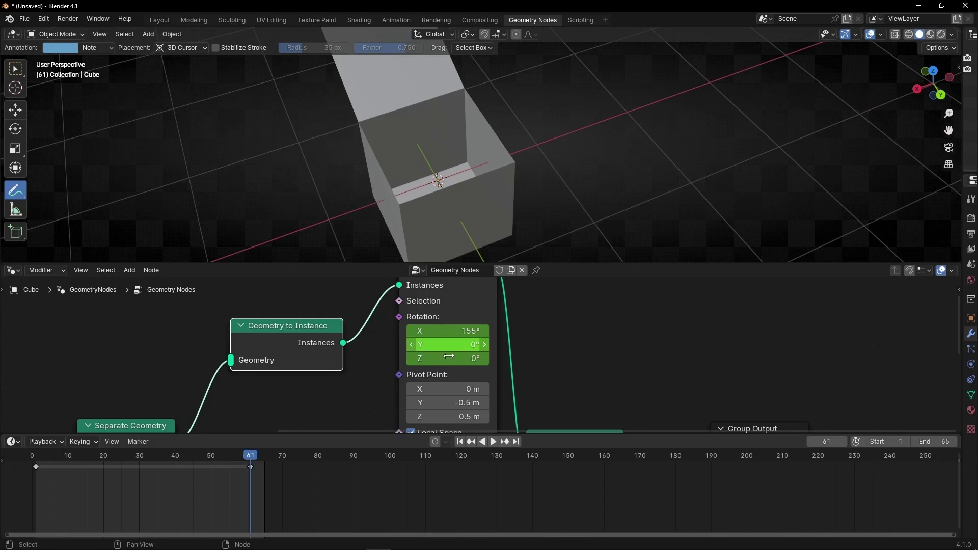
- Shrink the timeline to enlarge the node editor, then view the whole node tree and the open box
scroll(338, 377, "down", 1)
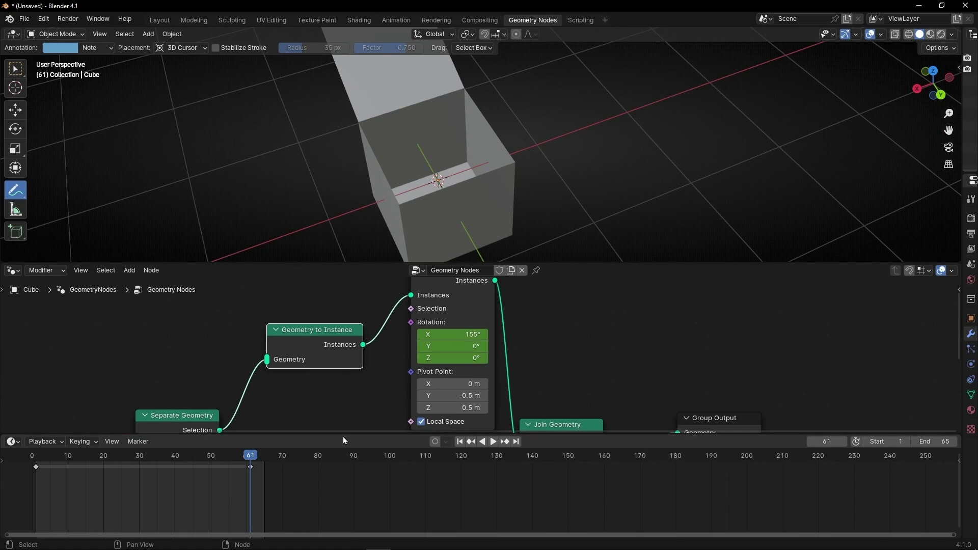
left_click_drag(343, 436, 344, 503)
scroll(368, 395, "down", 4)
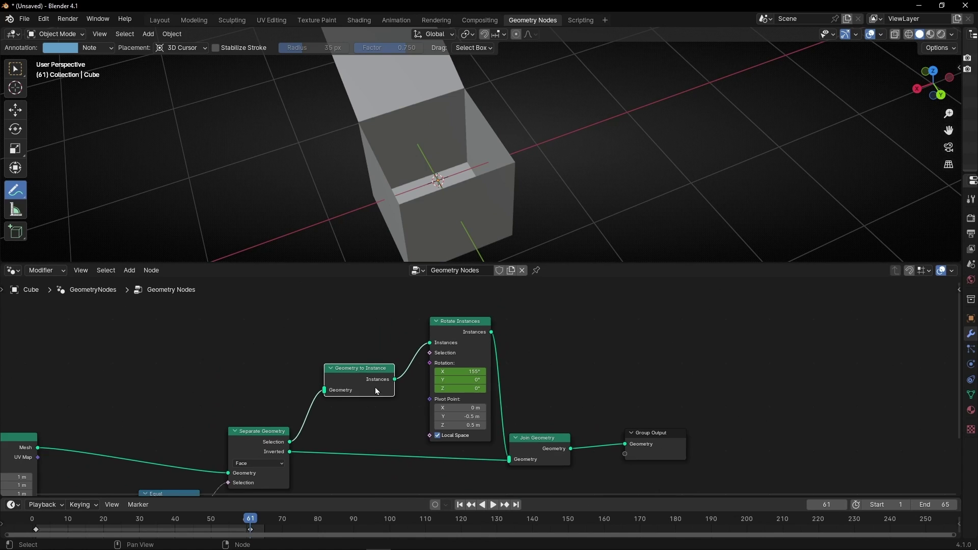
scroll(420, 185, "down", 2)
middle_click_drag(422, 181, 466, 154)
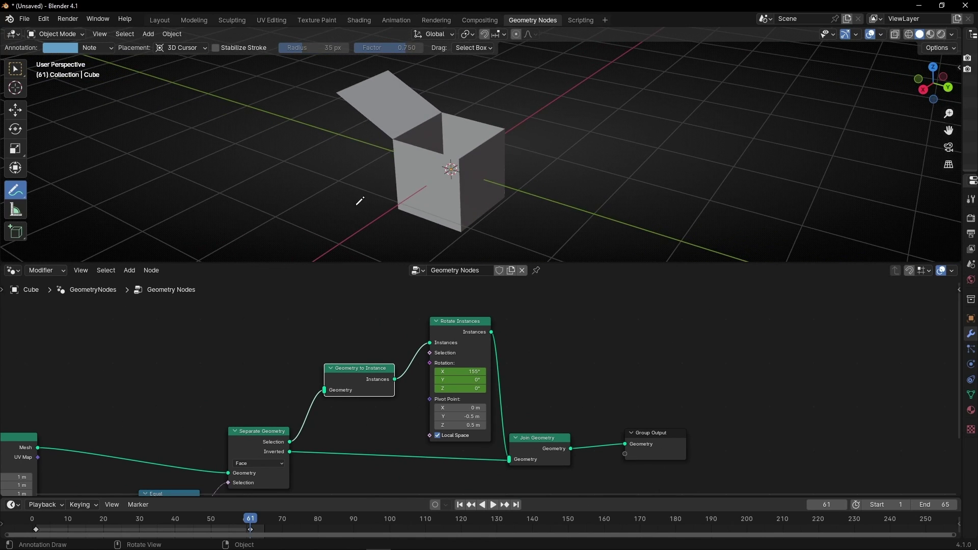
- Set the Cube node's size to 3.5 × 2.9 × 5.3 m and play the lid animation to test the fixed pivot
middle_click_drag(200, 384, 513, 289)
scroll(210, 369, "up", 3)
middle_click_drag(140, 369, 219, 374)
left_click_drag(284, 382, 297, 382)
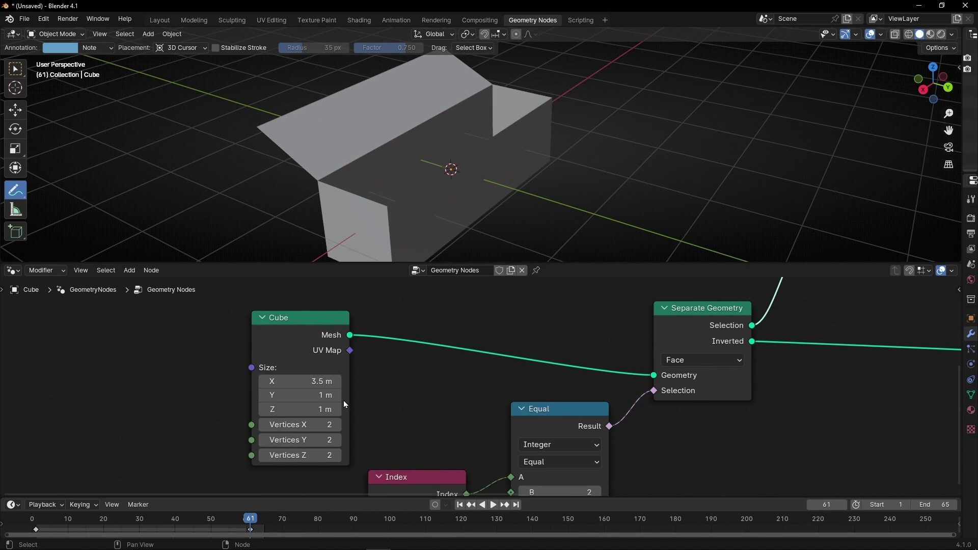
left_click_drag(296, 395, 321, 395)
middle_click_drag(418, 193, 357, 224)
left_click_drag(301, 409, 357, 409)
middle_click_drag(352, 249, 321, 183)
key("space")
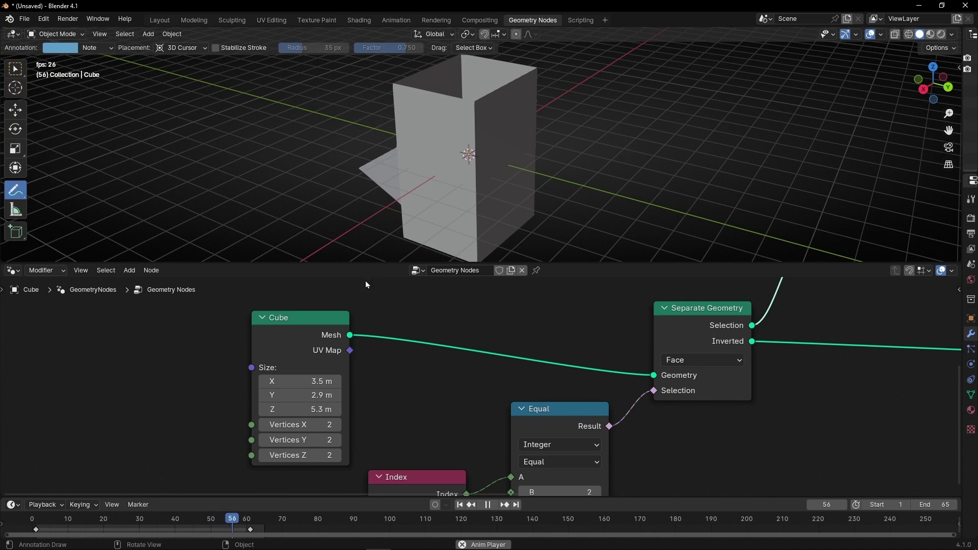
- Stop playback and undo the Cube node's size changes
key("space")
key("Left")
key("Left")
key("Left")
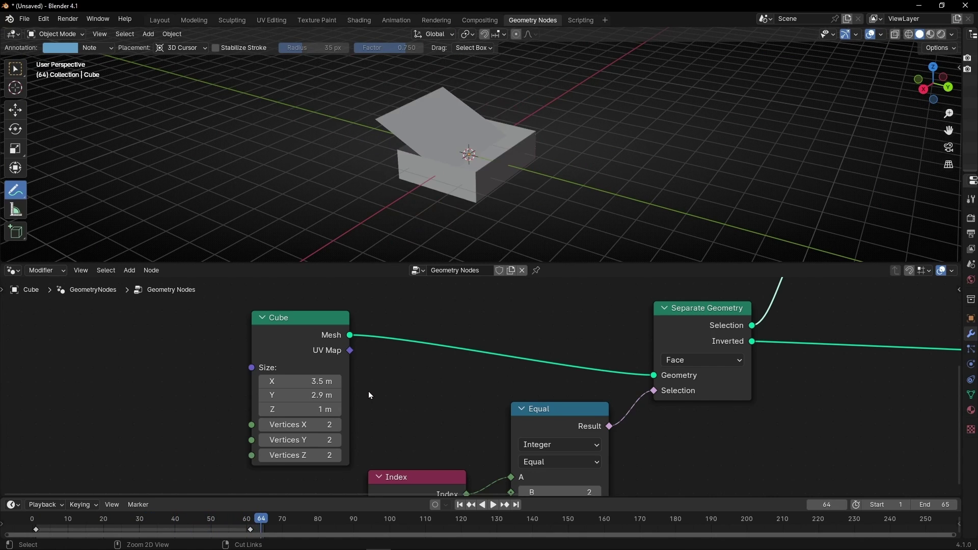
- Reposition the Cube node up and away from the nodes below it
middle_click_drag(644, 371, 155, 436)
middle_click_drag(373, 370, 271, 420)
scroll(428, 402, "up", 3)
middle_click_drag(342, 404, 884, 321)
left_click_drag(89, 365, 254, 298)
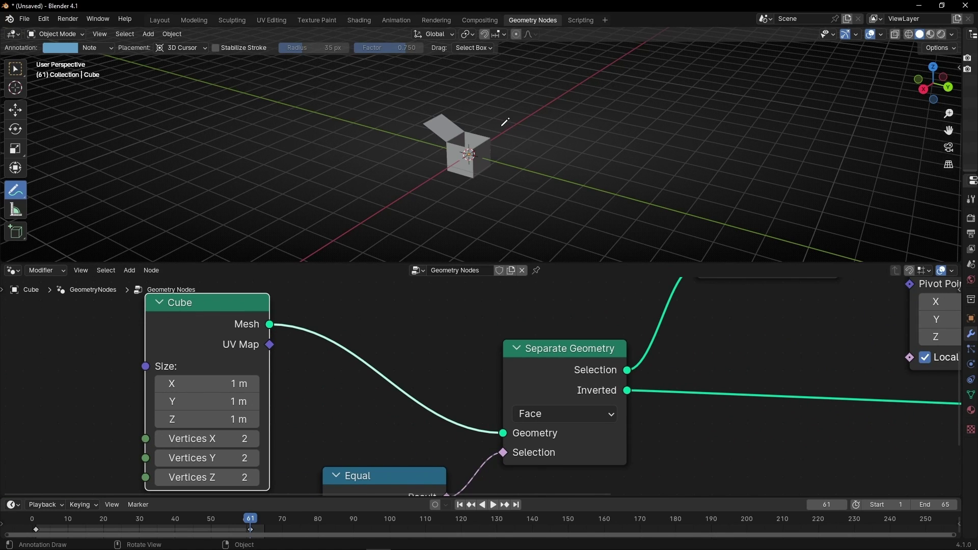
- Add a Vector node connected to the Cube node's Size input and place it above the Cube node
middle_click_drag(703, 323, 280, 386)
scroll(407, 138, "up", 5)
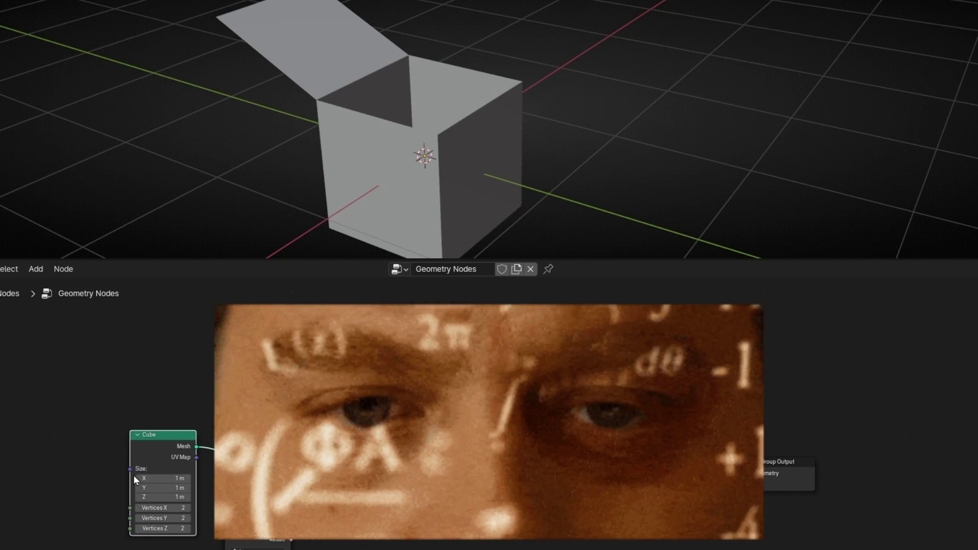
left_click_drag(131, 469, 127, 374)
type("vecto")
key("Return")
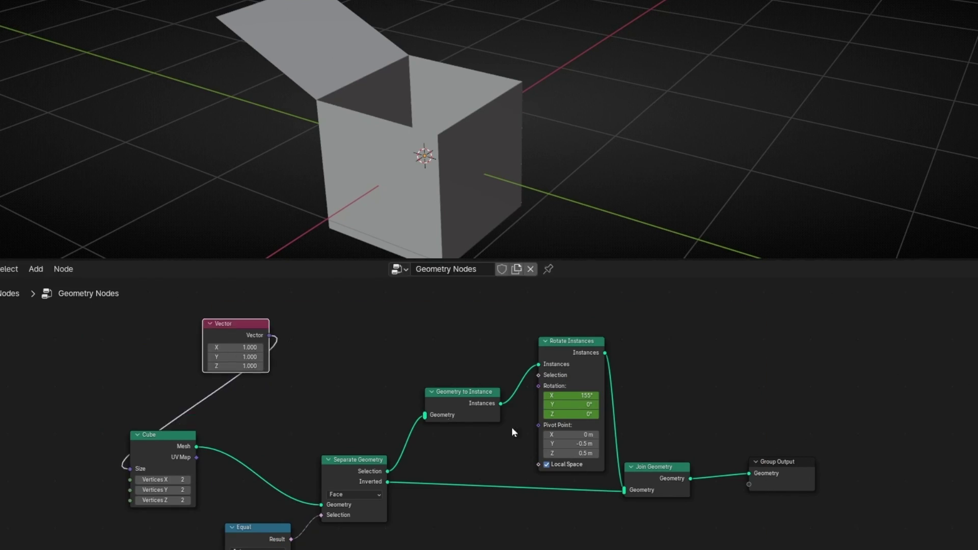
- Lower the Geometry to Instance node to make room and maximise the node editor
left_click_drag(459, 402, 459, 459)
key("ctrl+space")
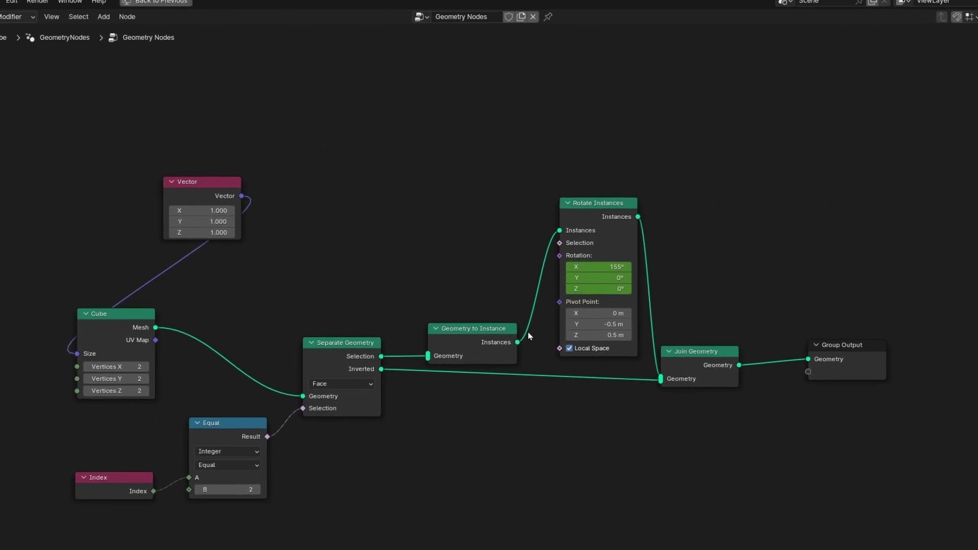
scroll(529, 331, "up", 3)
middle_click_drag(447, 275, 454, 329)
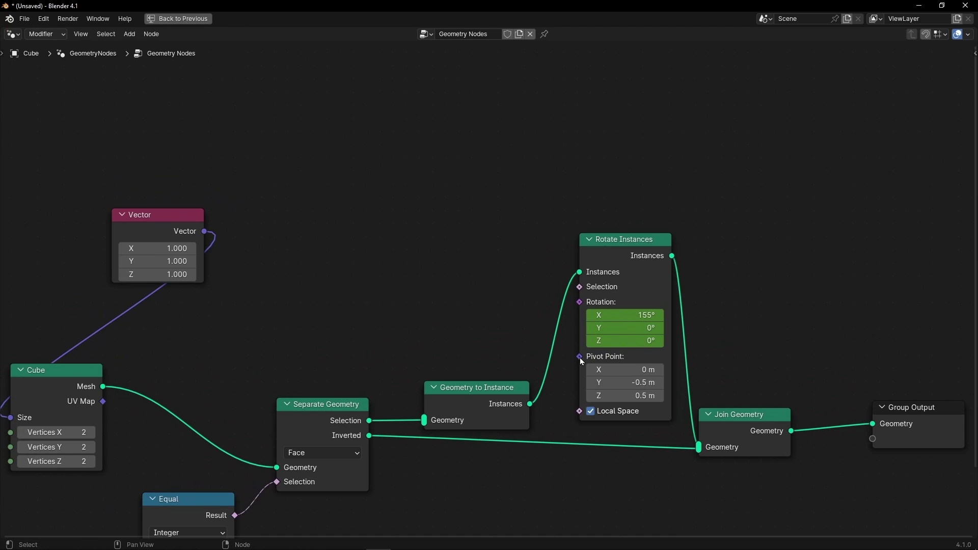
- Add a Combine XYZ node connected to the Pivot Point input of Rotate Instances
left_click_drag(579, 357, 473, 284)
type("comb")
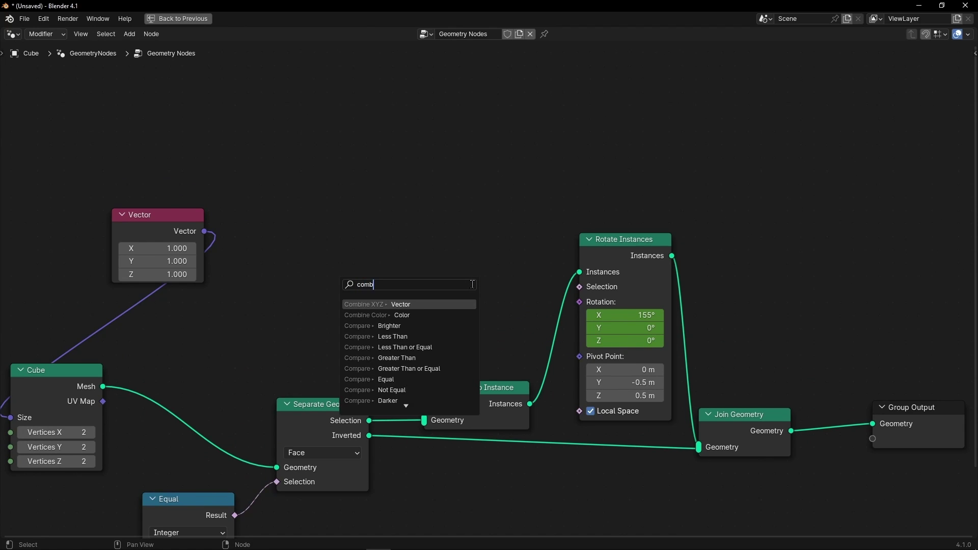
type("ine")
key("Return")
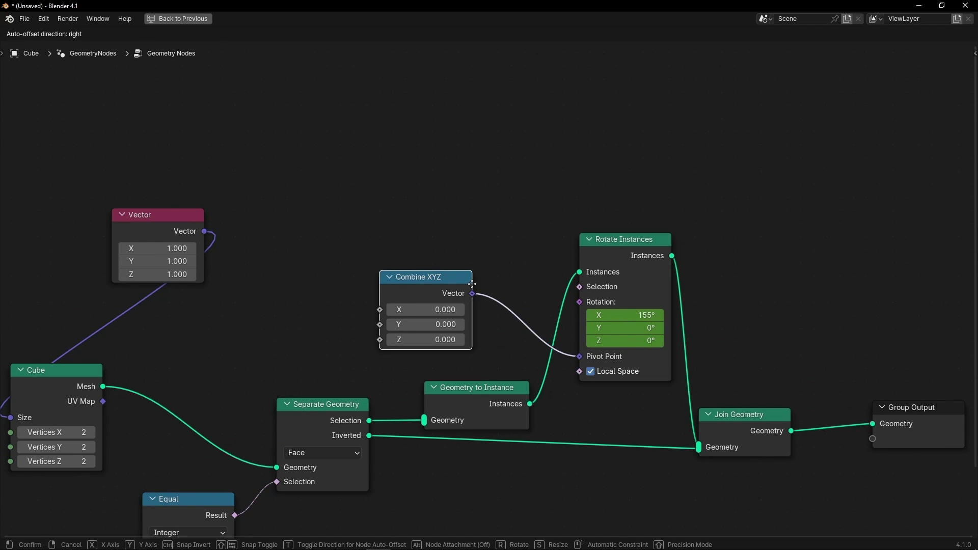
left_click(496, 287)
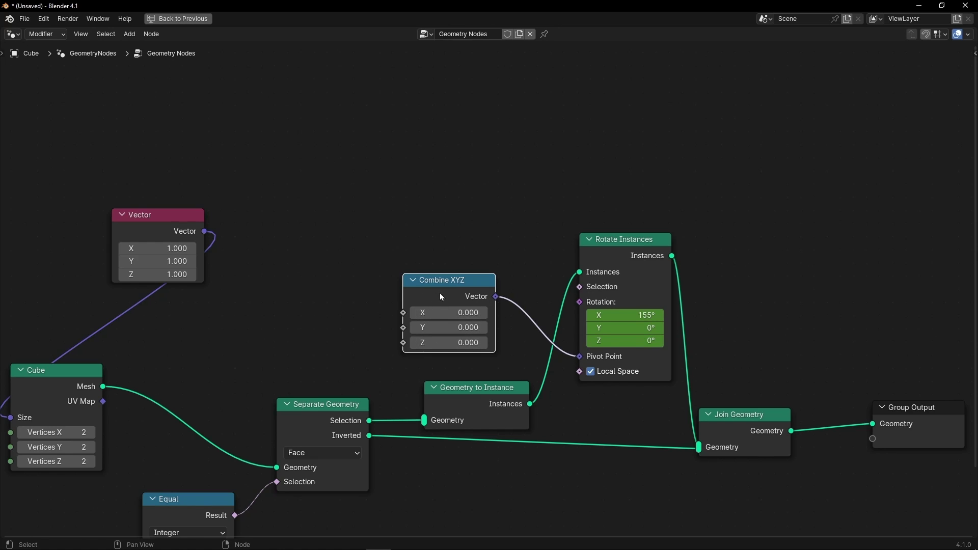
- Add a Separate XYZ node fed by the Vector node and arrange both above the Cube node
left_click_drag(154, 238, 125, 252)
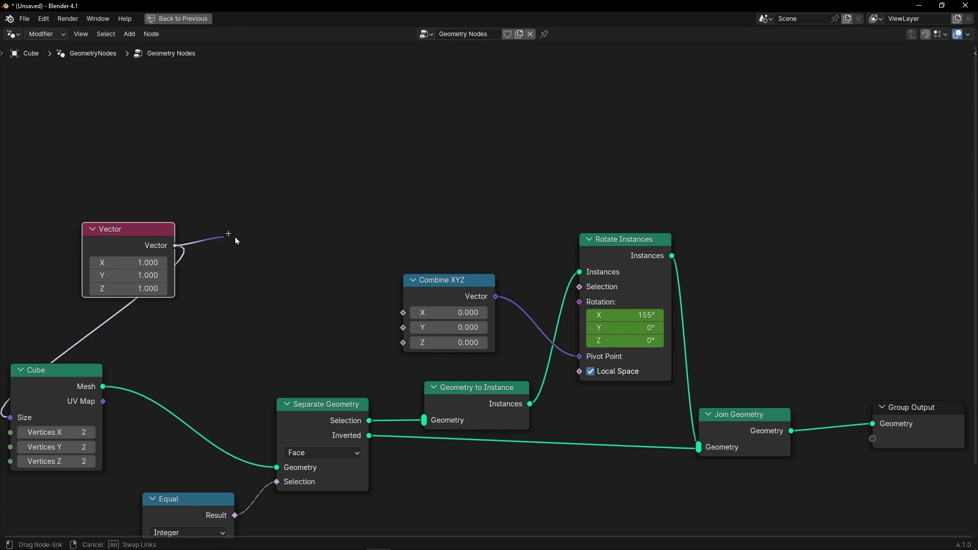
left_click_drag(236, 235, 236, 235)
type("separa")
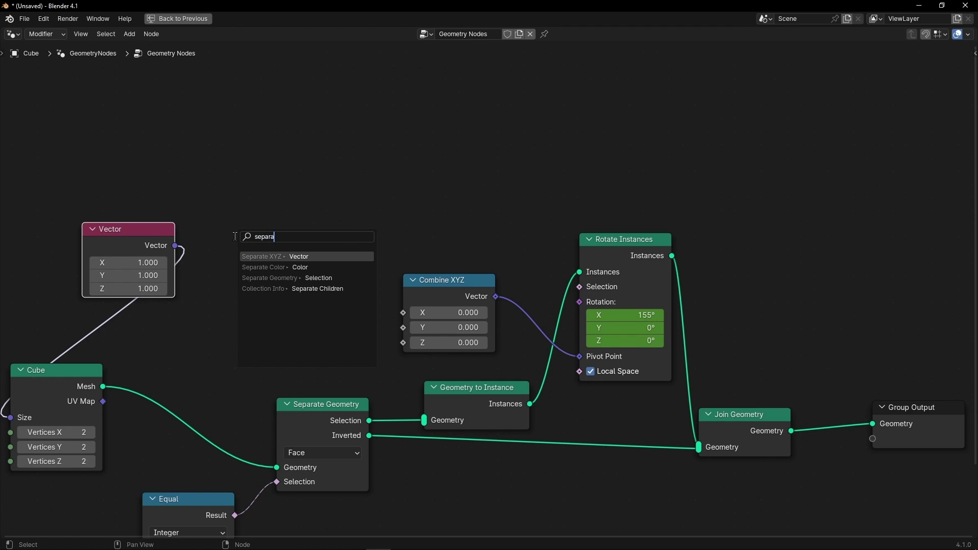
key("Return")
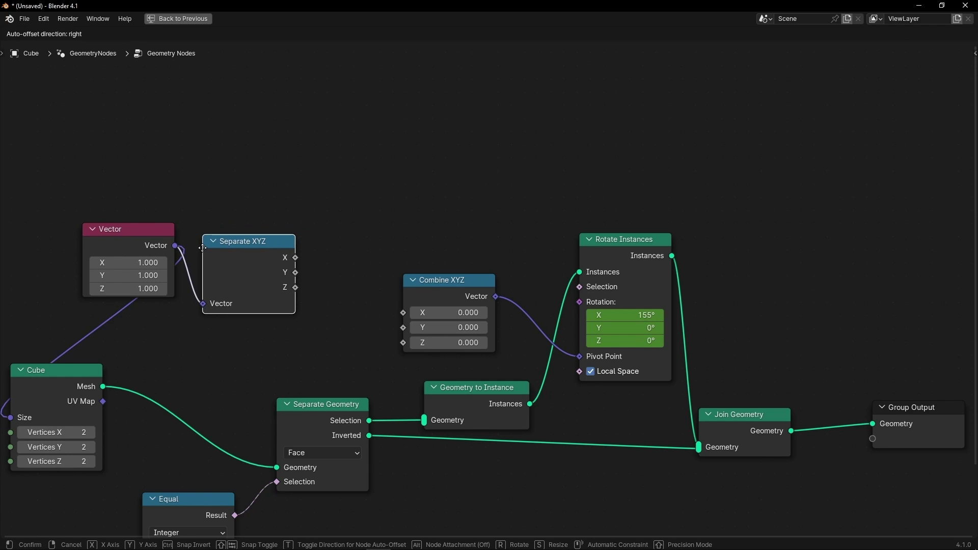
left_click(205, 248)
left_click_drag(134, 233, 2, 253)
left_click_drag(243, 270, 179, 271)
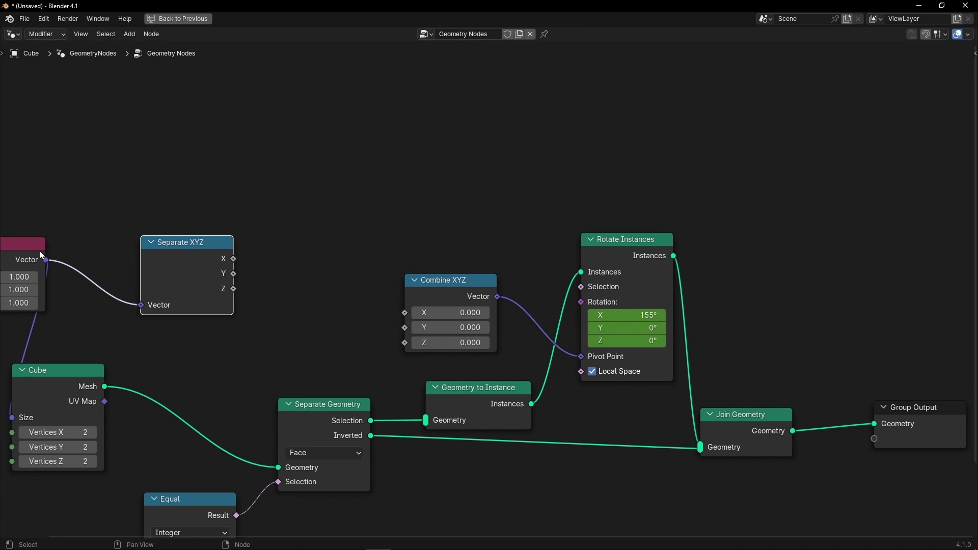
left_click_drag(38, 252, 91, 251)
- Link the Z output of Separate XYZ to the Z input of Combine XYZ and insert a Math node on that link
left_click_drag(233, 289, 402, 349)
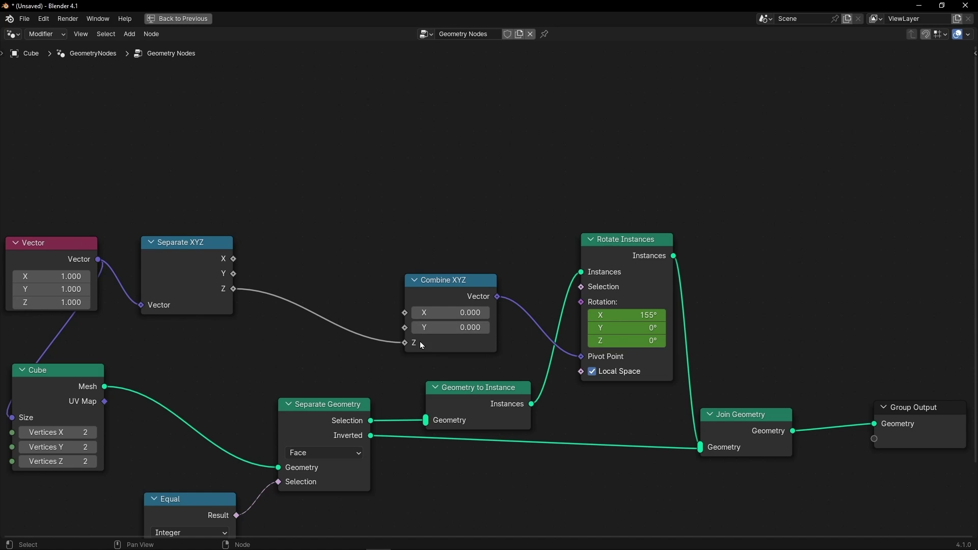
key("shift+a")
type("add")
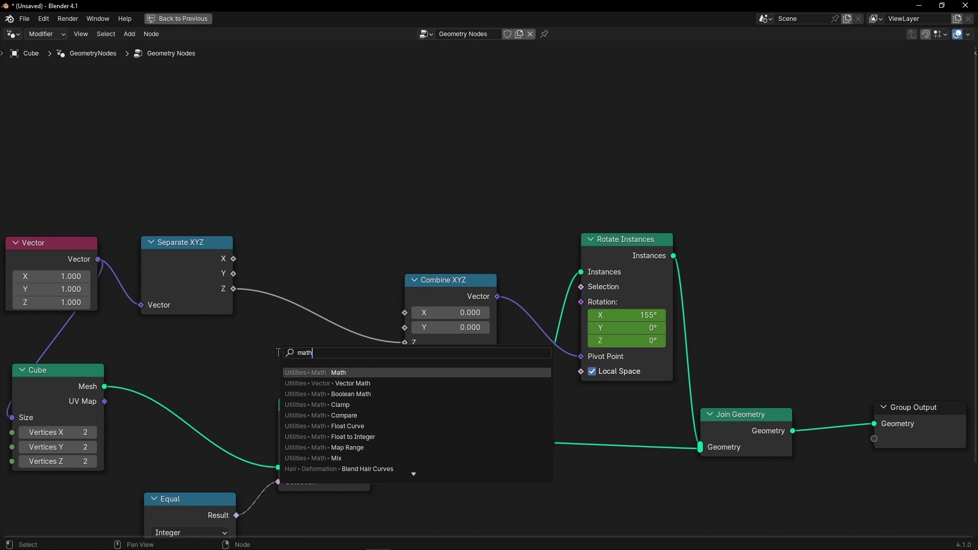
key("Return")
left_click(286, 270)
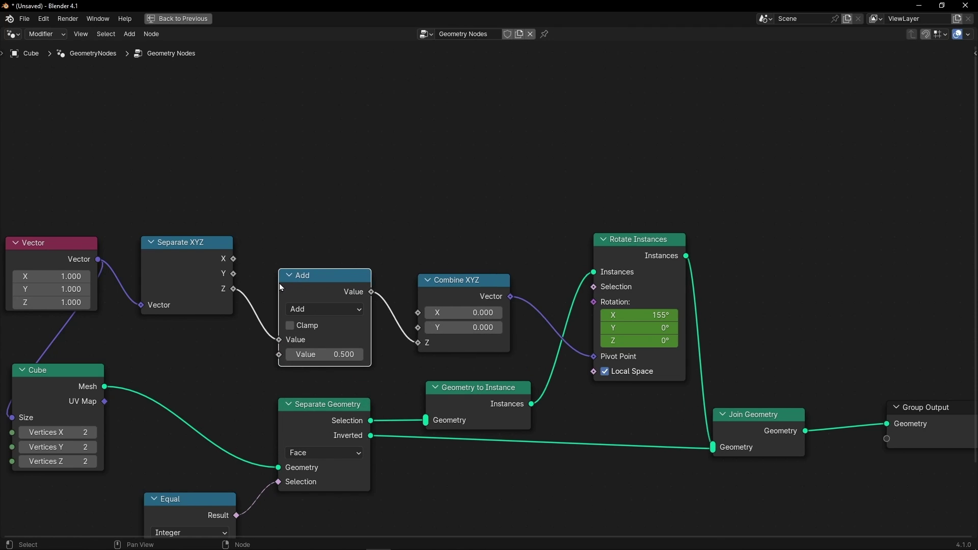
- Set the Math node to Divide with a value of 2 and check the lid's hinge position in the viewport
left_click(323, 311)
left_click(326, 387)
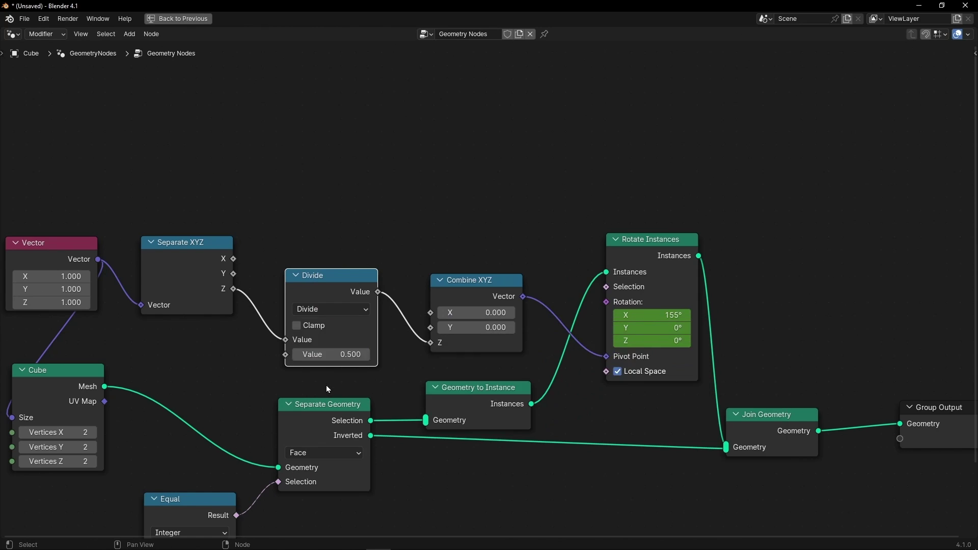
double_click(336, 352)
type("2")
key("Return")
key("ctrl+space")
middle_click_drag(391, 185, 427, 161)
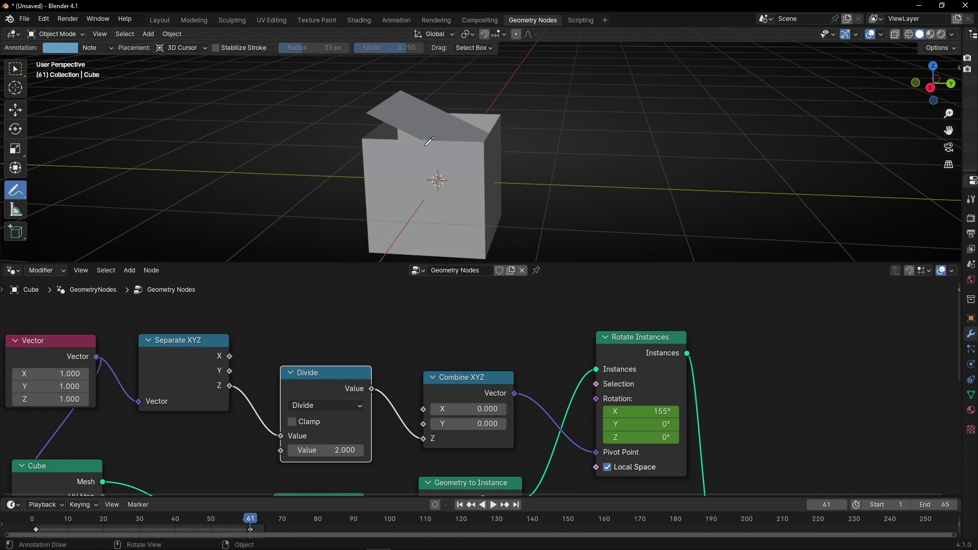
key("ctrl+space")
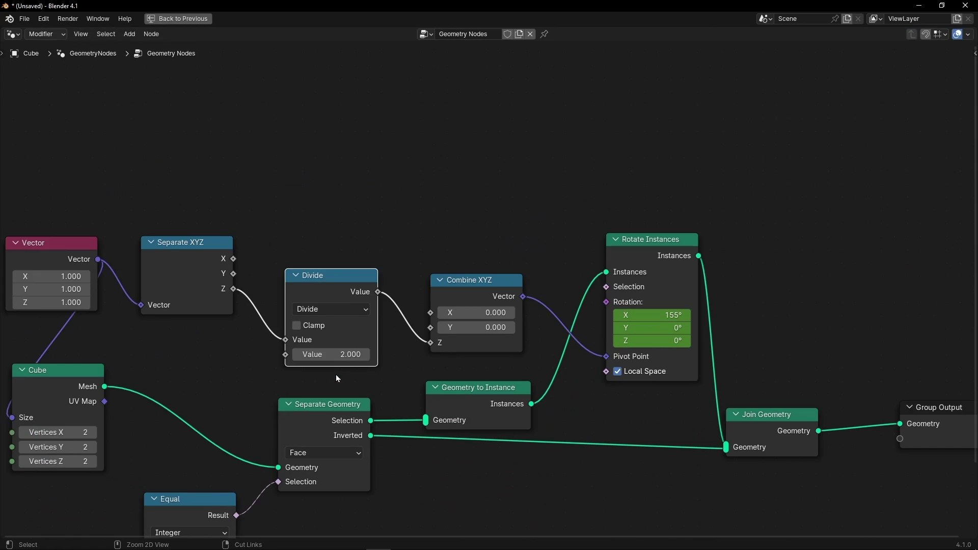
- Move the Combine XYZ and Separate XYZ nodes higher and cut the link into the Pivot Point input
left_click_drag(490, 292, 500, 218)
left_click_drag(186, 275, 187, 227)
right_click_drag(578, 266, 560, 288, "ctrl")
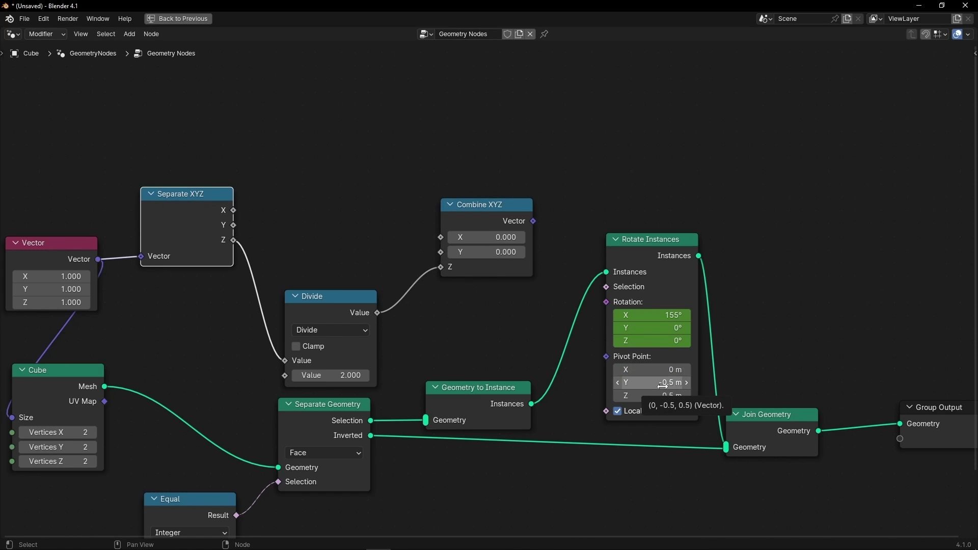
- Link Y of Separate XYZ to Y of Combine XYZ through a duplicate of the Divide node set to -2
left_click_drag(234, 225, 329, 229)
left_click_drag(435, 245, 435, 253)
left_click(331, 302)
key("shift+d")
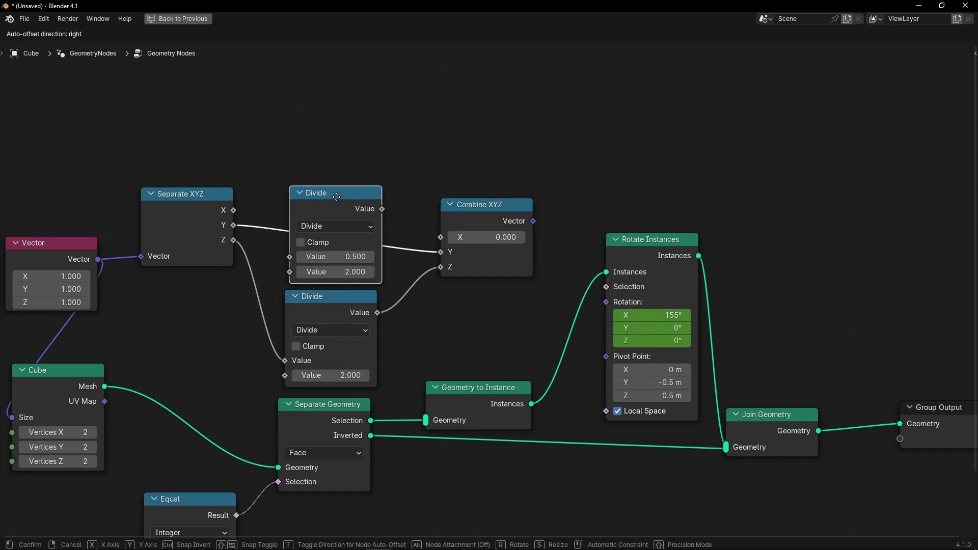
left_click(338, 174)
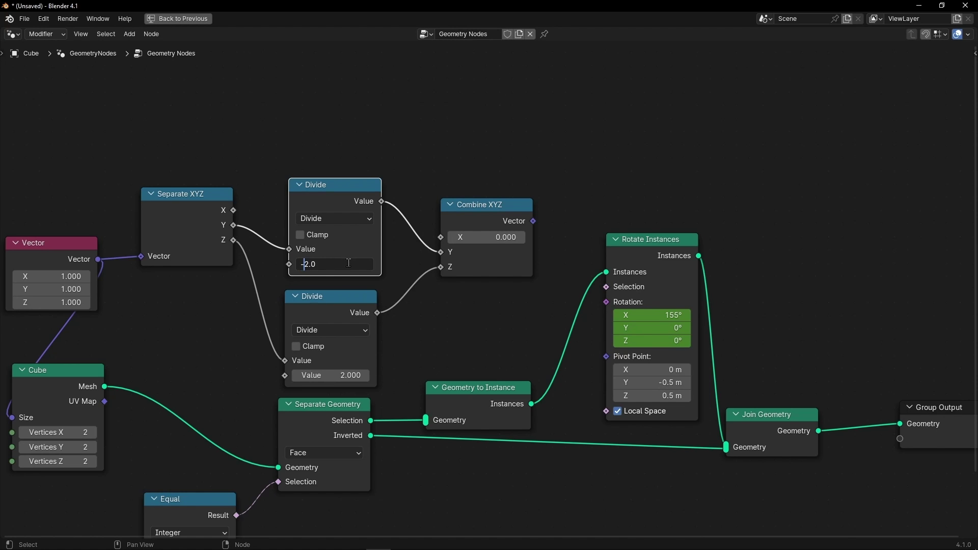
key("Return")
- Restore the split layout, reconnect Combine XYZ to the Rotate Instances Pivot Point, and inspect its Y input value
key("ctrl+space")
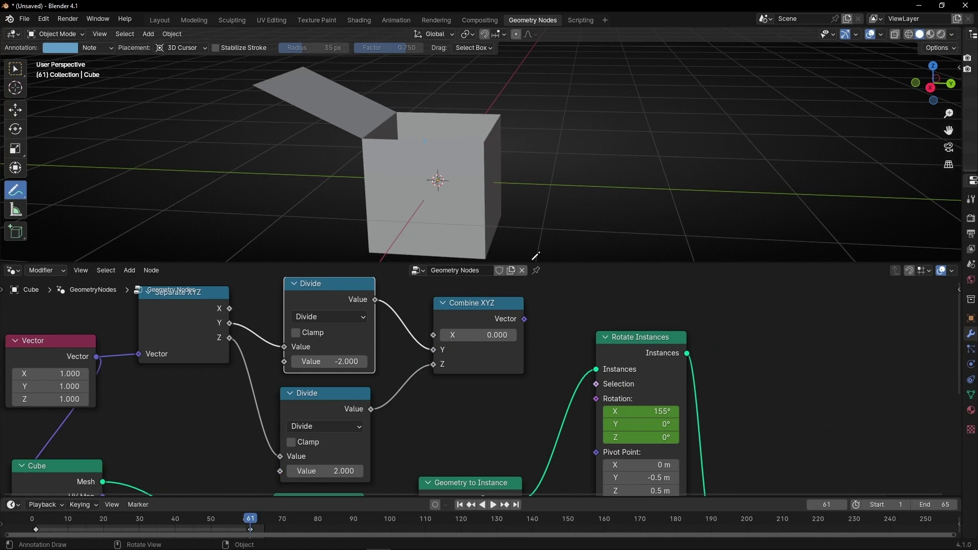
left_click_drag(523, 320, 596, 452)
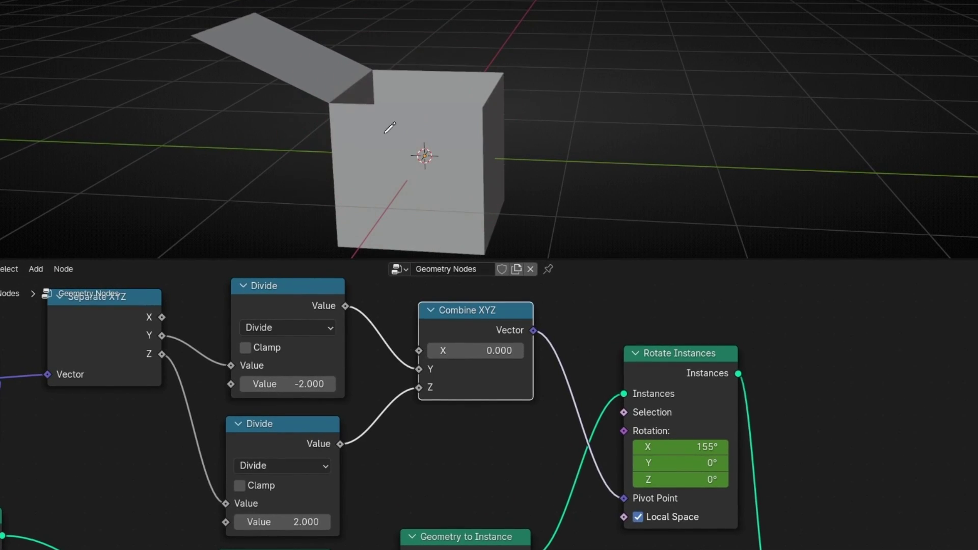
mouse_move(420, 386)
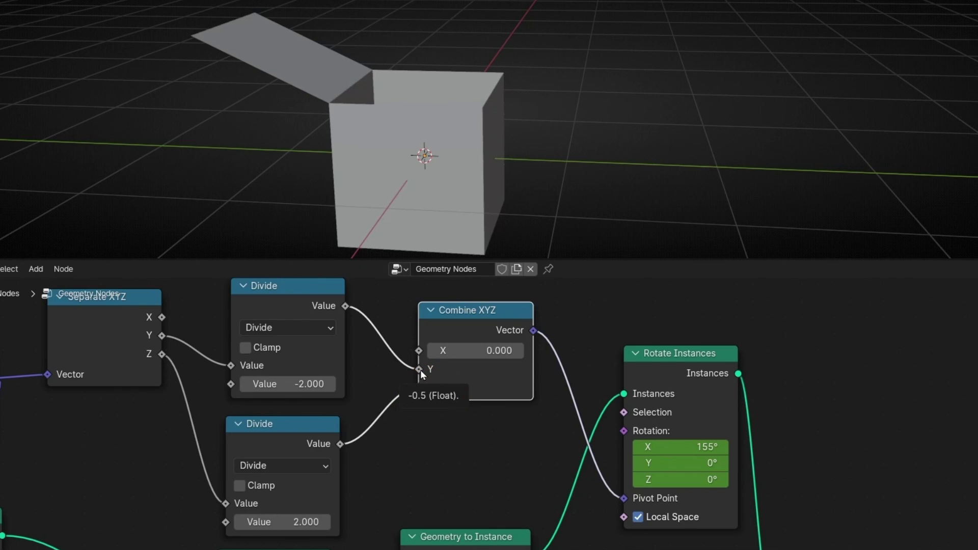
- Test the pivot by setting the Vector node's X to 4.3 and Y to 4.2, then view the open box
scroll(420, 370, "down", 1)
middle_click_drag(238, 431, 334, 406)
scroll(393, 171, "down", 4)
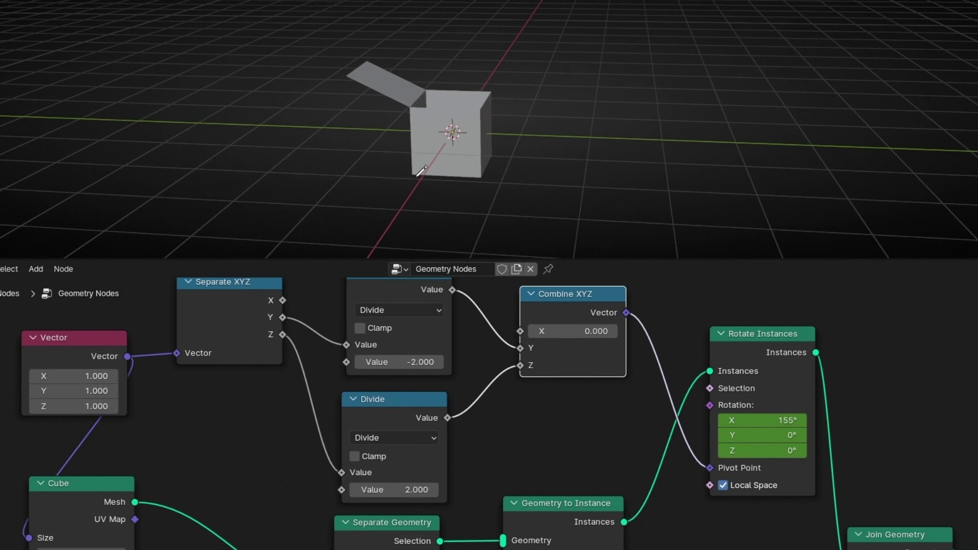
middle_click_drag(425, 169, 390, 176)
mouse_move(92, 376)
left_mouse_down()
mouse_move(126, 376)
mouse_move(85, 390)
left_mouse_up()
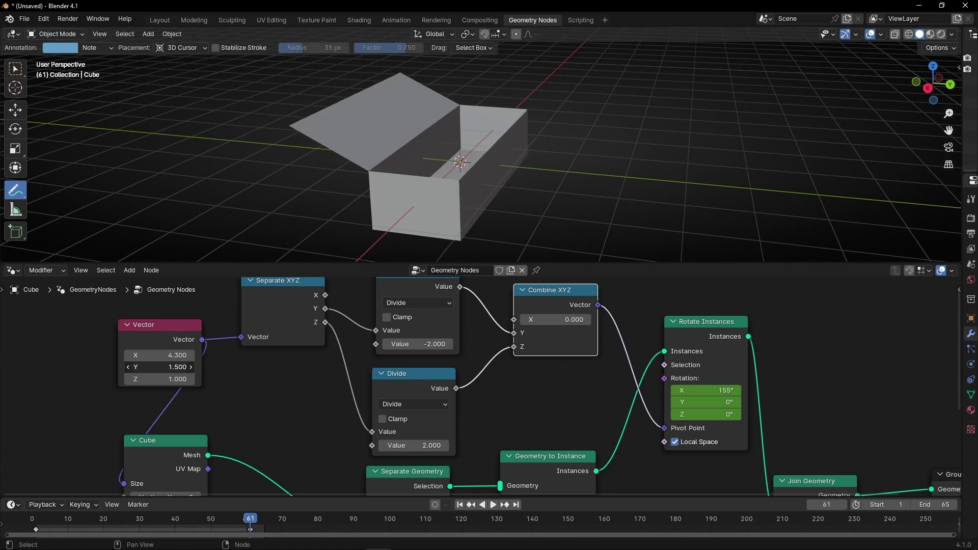
left_click_drag(158, 367, 214, 367)
middle_click_drag(219, 224, 288, 121)
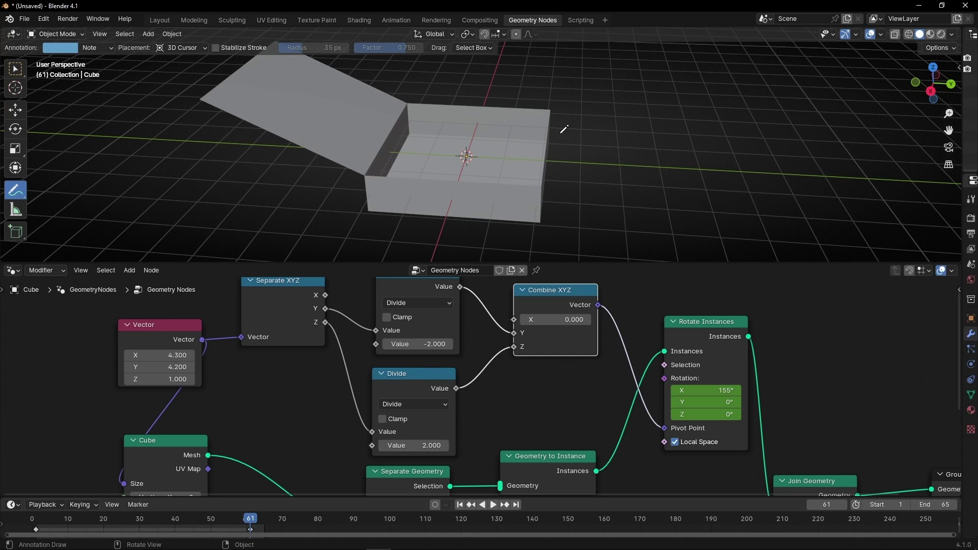
- Enlarge the box further by setting the Vector node to X 12.2, Y 9.4 and Z 6.2
left_click_drag(158, 380, 214, 380)
scroll(433, 190, "down", 2)
middle_click_drag(433, 190, 390, 179)
scroll(392, 186, "down", 2)
left_click_drag(164, 380, 223, 354)
scroll(384, 92, "down", 3)
middle_click_drag(384, 92, 387, 122)
- Play the lid animation while changing the Vector node to X 14.4 and Y 16.4 with a lower Z, viewing the box from different angles
key("space")
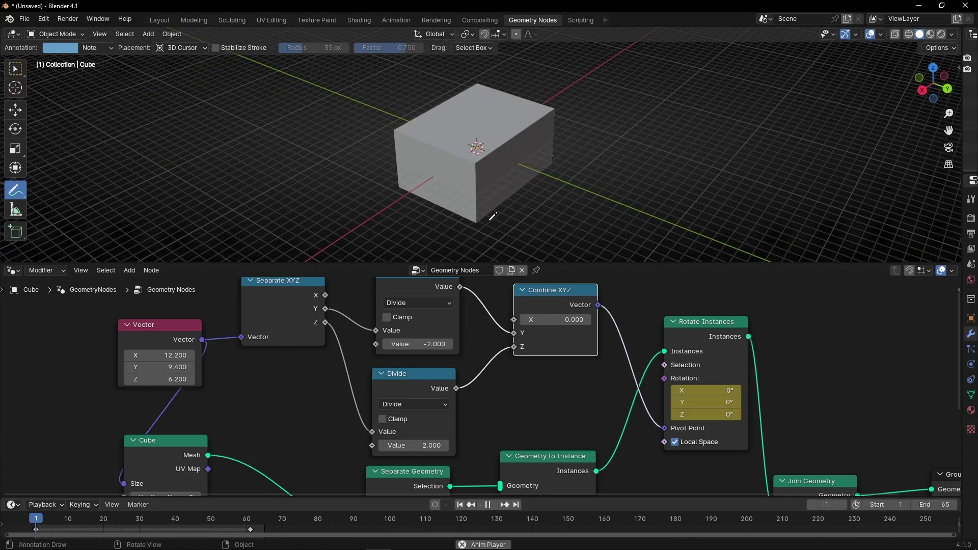
middle_click_drag(527, 177, 498, 203)
mouse_move(178, 367)
left_mouse_down()
mouse_move(138, 367)
mouse_move(154, 379)
mouse_move(138, 379)
mouse_move(196, 367)
left_mouse_up()
middle_click_drag(540, 152, 473, 66)
left_click_drag(160, 367, 172, 356)
middle_click_drag(314, 163, 359, 123)
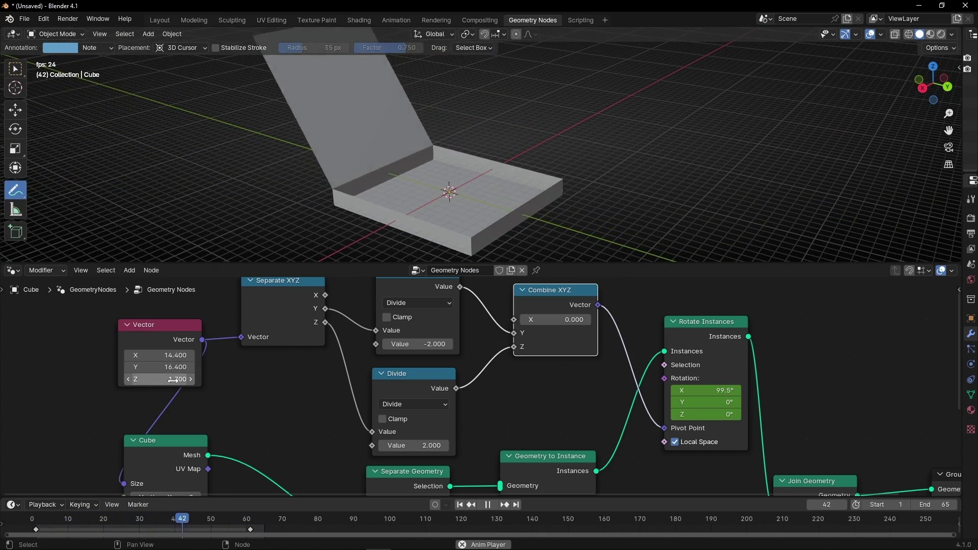
- Test the hinge during playback by raising the Vector node's Z and reducing its Y, viewing the box from another angle
left_click_drag(189, 378, 221, 378)
left_click_drag(160, 366, 111, 365)
middle_click_drag(486, 161, 510, 173)
- Set all three Vector components to 2.000, watch the lid up close, and stop the animation
left_click_drag(177, 352, 177, 379)
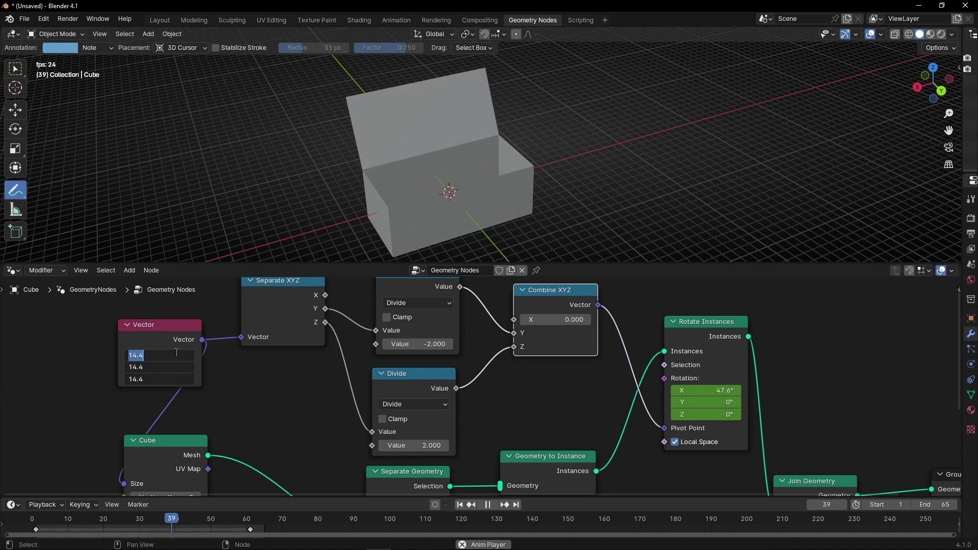
type("2")
key("Return")
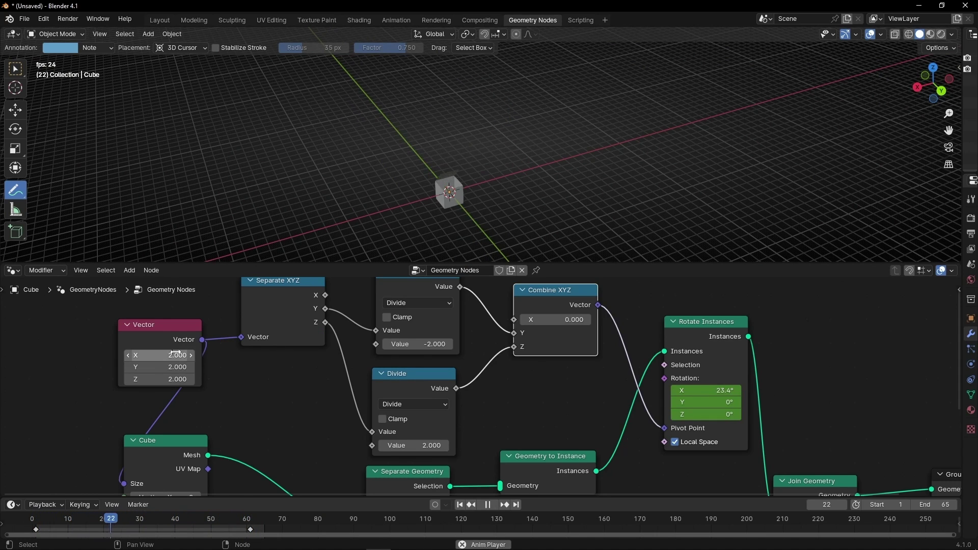
scroll(489, 215, "up", 5)
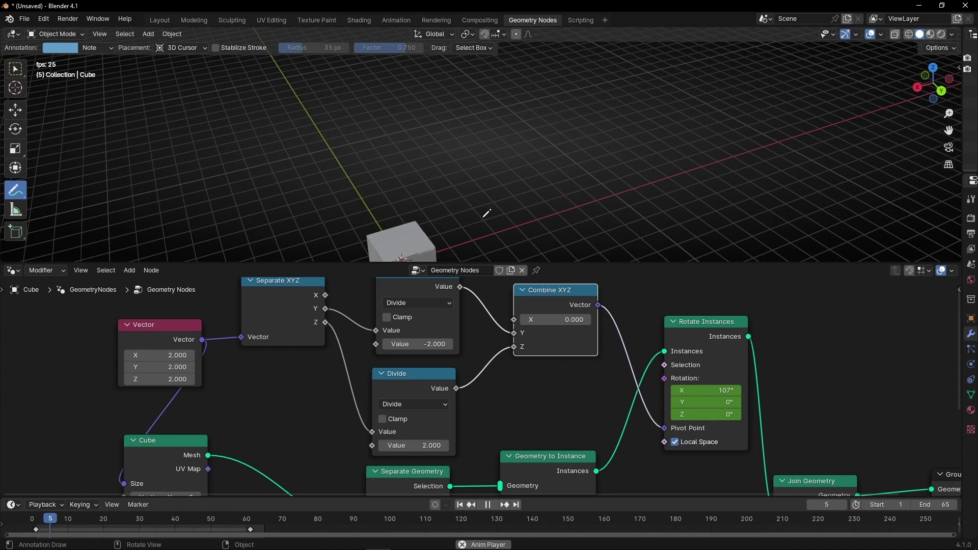
middle_click_drag(480, 218, 495, 130, "shift")
scroll(498, 126, "up", 5)
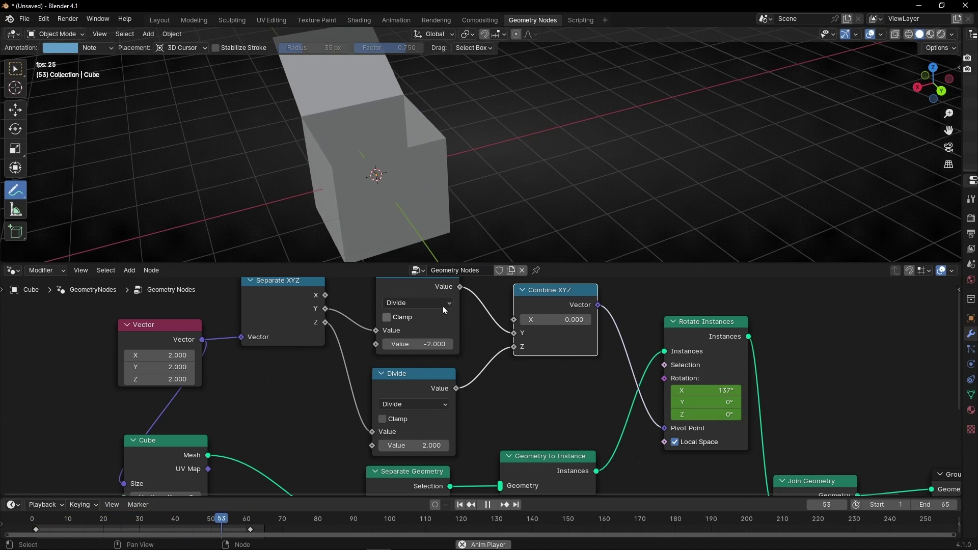
key("space")
- Tidy the node tree by spacing out the Vector node and raising the Separate XYZ, Divide, Combine XYZ, Geometry to Instance and Rotate Instances nodes
key("ctrl+space")
scroll(502, 311, "down", 3)
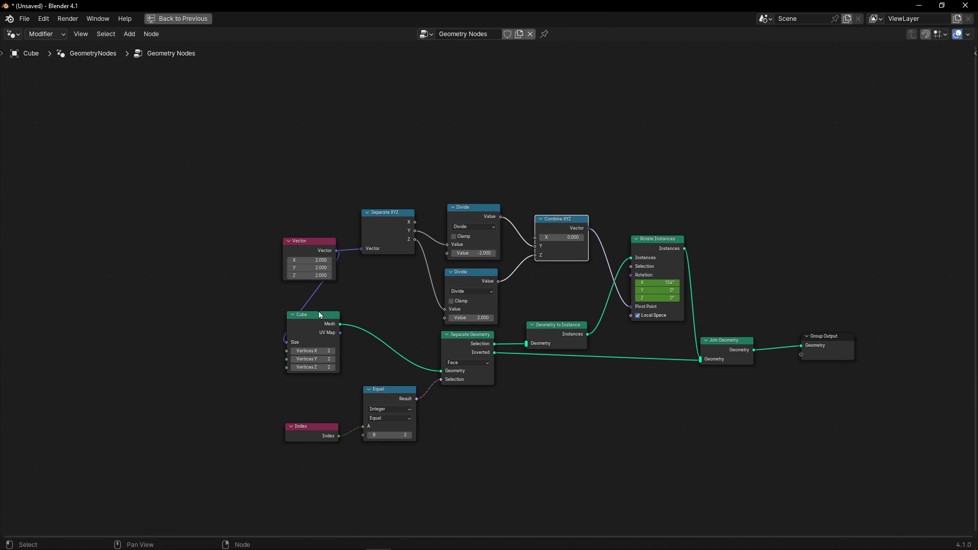
left_click_drag(294, 249, 151, 261)
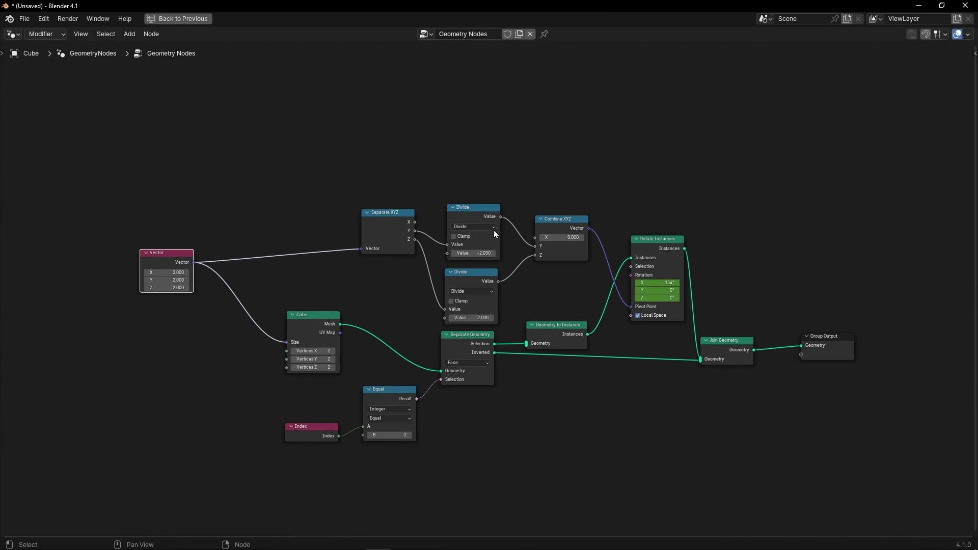
left_click_drag(356, 177, 559, 290)
key("g")
left_click(536, 245)
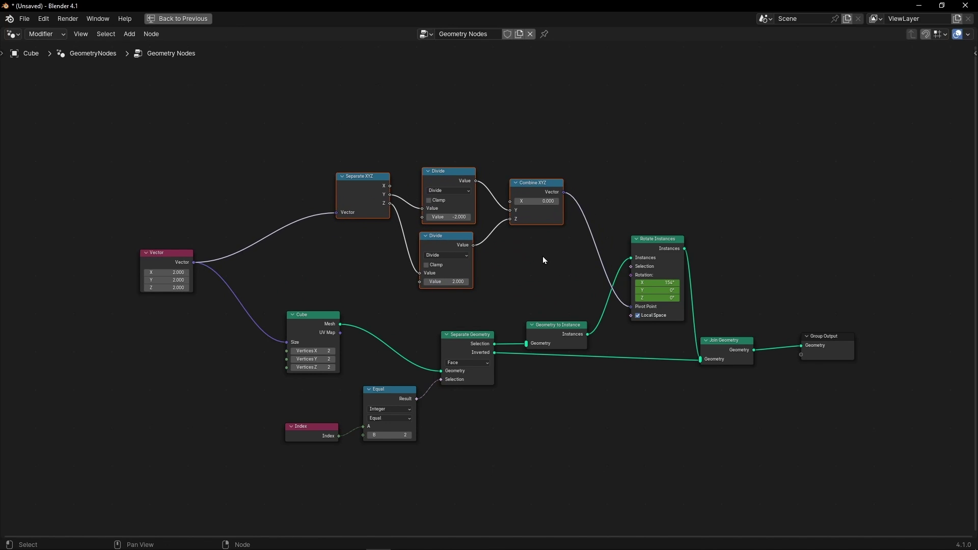
left_click_drag(673, 259, 673, 222)
left_click_drag(571, 329, 572, 289)
left_click_drag(374, 189, 366, 198)
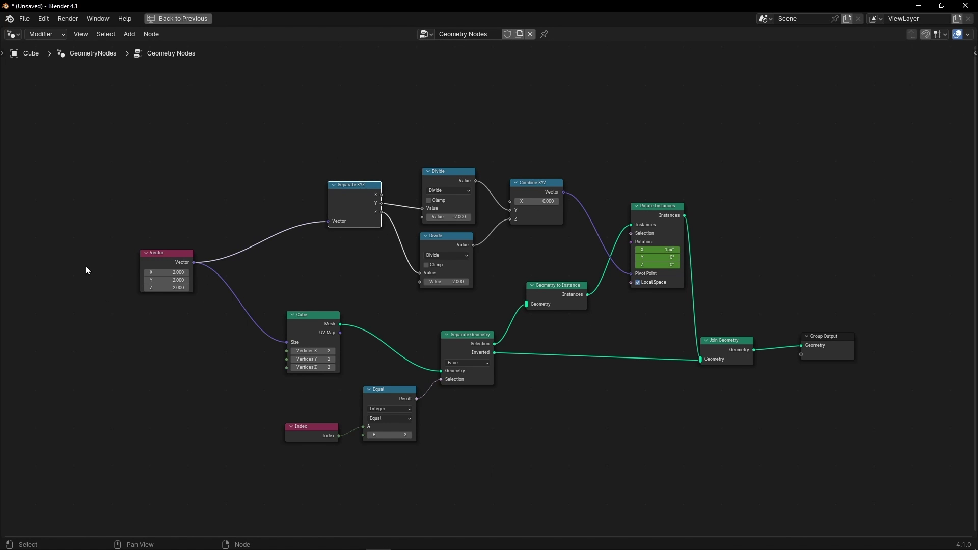
- Restore the split layout and shift Group Output and Join Geometry further along to make room before them
key("ctrl+space")
mouse_move(409, 214)
middle_mouse_down()
mouse_move(475, 203)
mouse_move(554, 209)
mouse_move(477, 208)
middle_mouse_up()
middle_click_drag(640, 417, 308, 414)
left_click_drag(484, 441, 654, 441)
left_click_drag(384, 438, 464, 438)
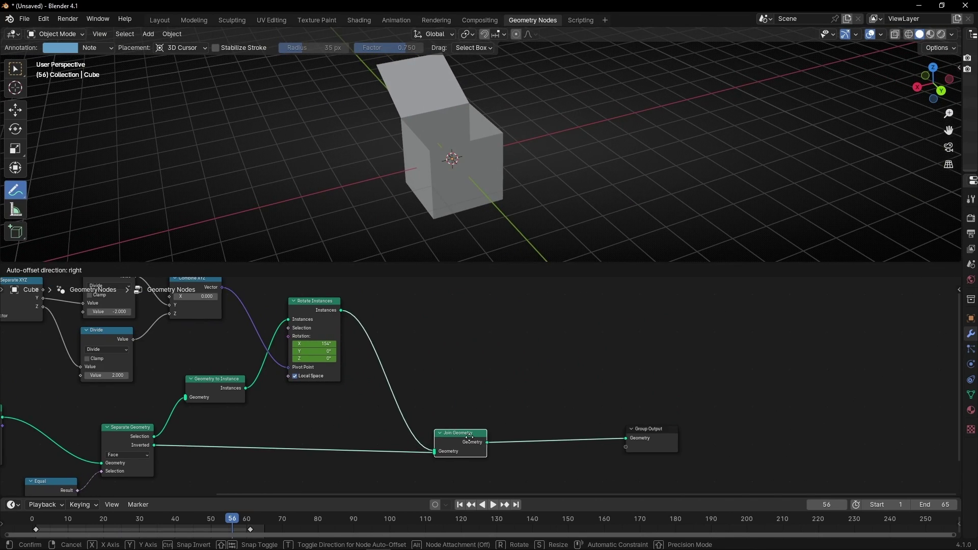
- Add a monkey mesh to the scene
left_click(149, 33)
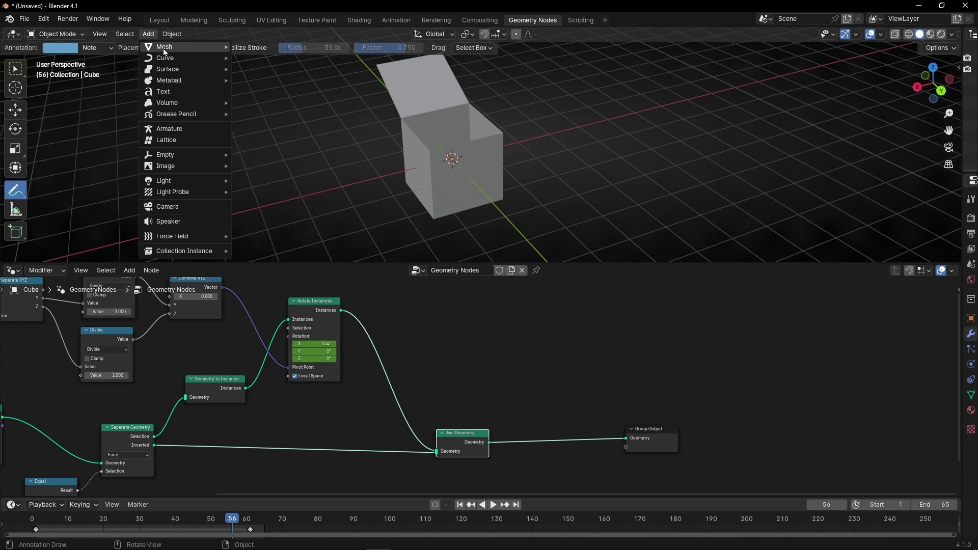
mouse_move(163, 47)
left_click(265, 150)
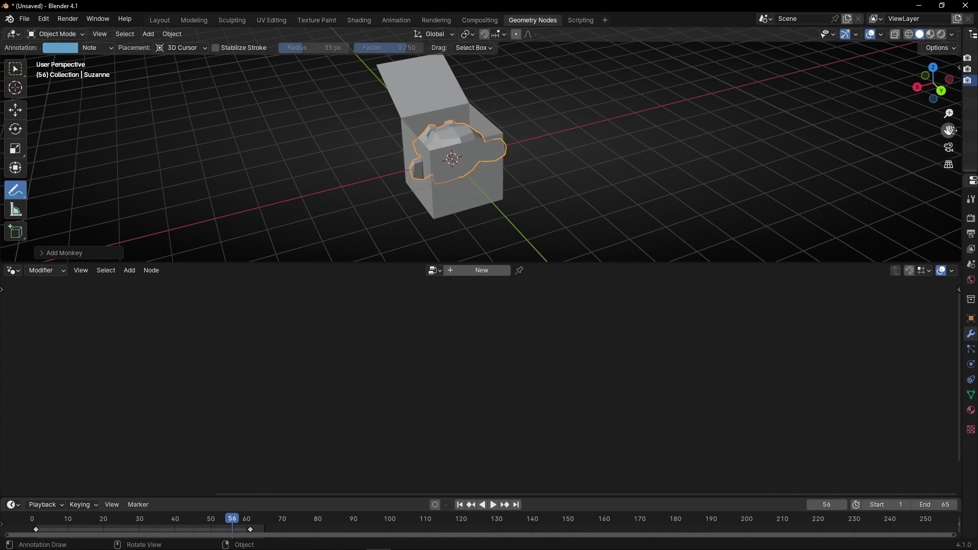
- Bring Suzanne into the Cube's node tree as an Object Info node and hide the original Suzanne object
left_click_drag(962, 130, 864, 130)
left_click(915, 72)
left_click_drag(920, 80, 394, 339)
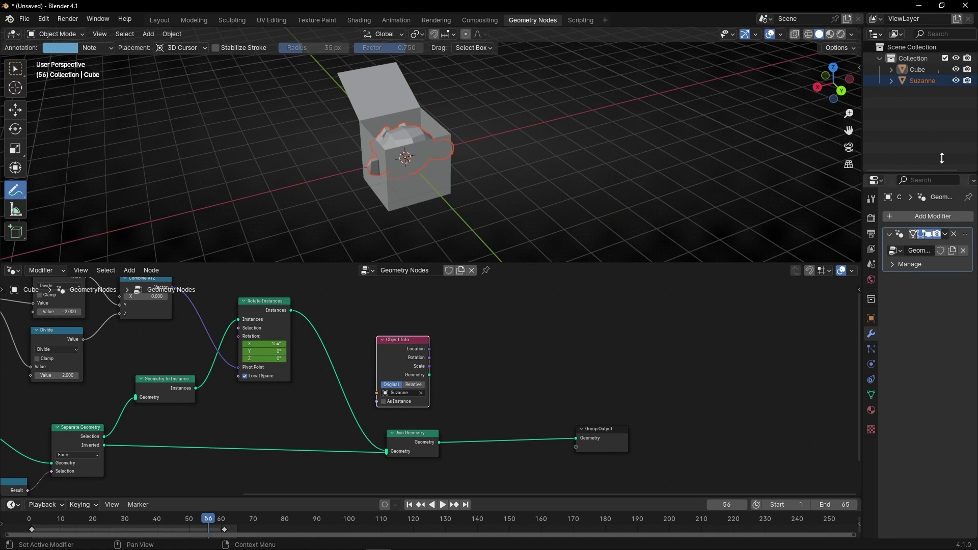
left_click(956, 81)
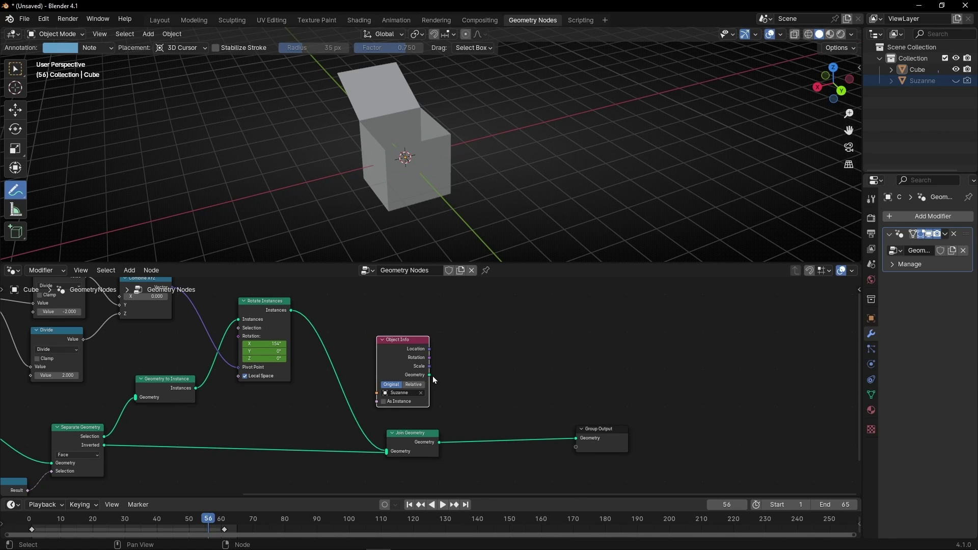
- Connect the Object Info Geometry output to Join Geometry, place the node higher, and view the monkey inside the box
right_click_drag(419, 378, 418, 456, "alt")
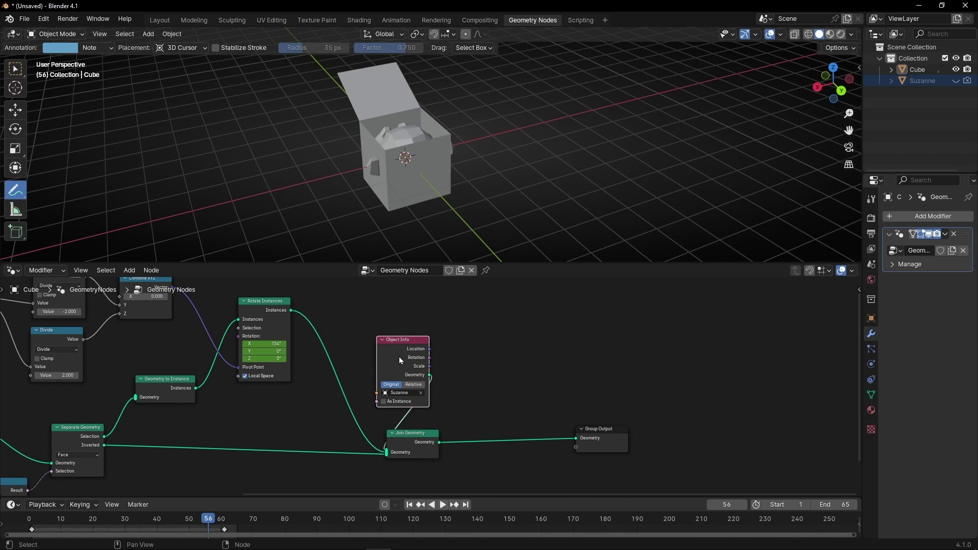
left_click_drag(398, 360, 372, 324)
scroll(427, 116, "up", 2)
middle_click_drag(425, 349, 463, 351)
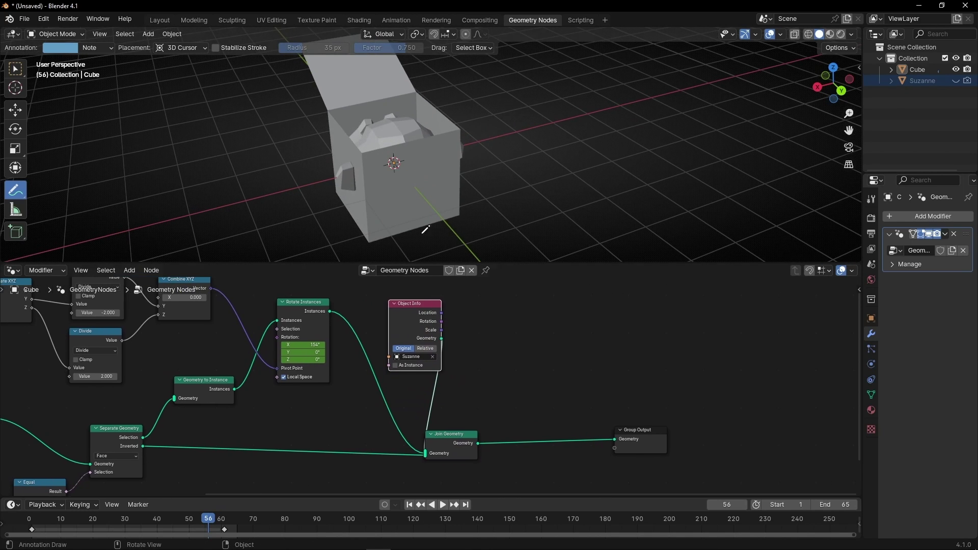
middle_click_drag(580, 198, 441, 200)
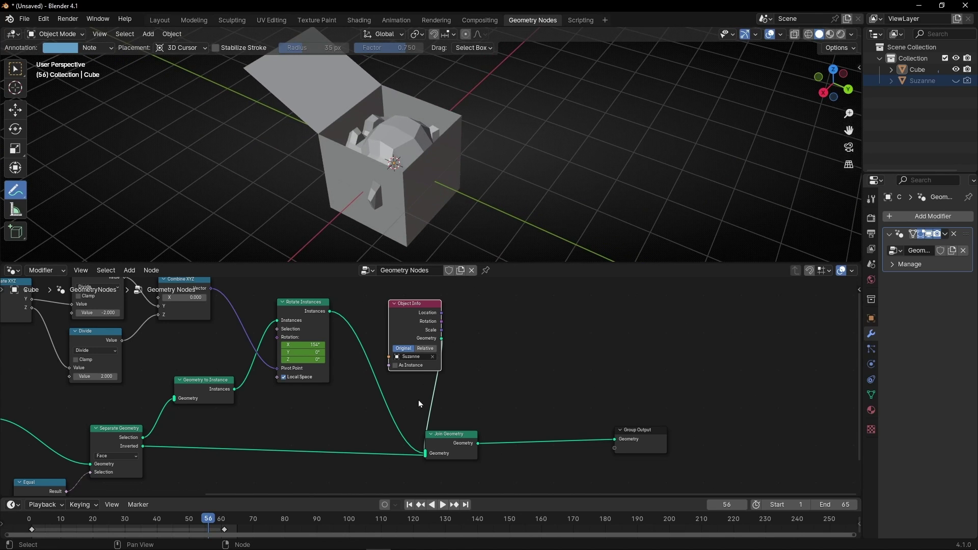
- Insert a Transform Geometry node between Object Info and Join Geometry, and space out the Object Info and Rotate Instances nodes
key("ctrl+space")
key("shift+a")
type("tra")
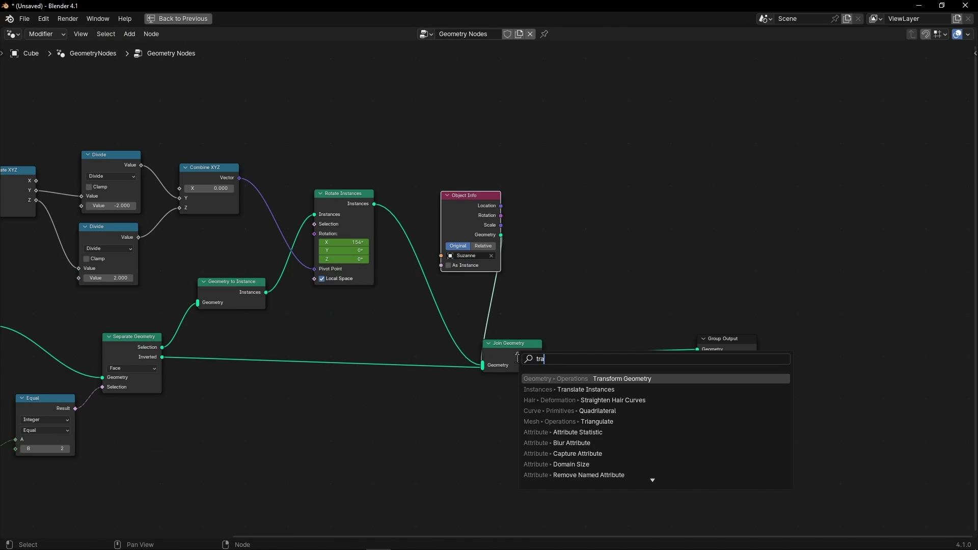
key("Return")
left_click(504, 306)
left_click_drag(557, 306, 591, 174)
left_click_drag(476, 192, 519, 148)
left_click_drag(346, 194, 364, 221)
key("ctrl+space")
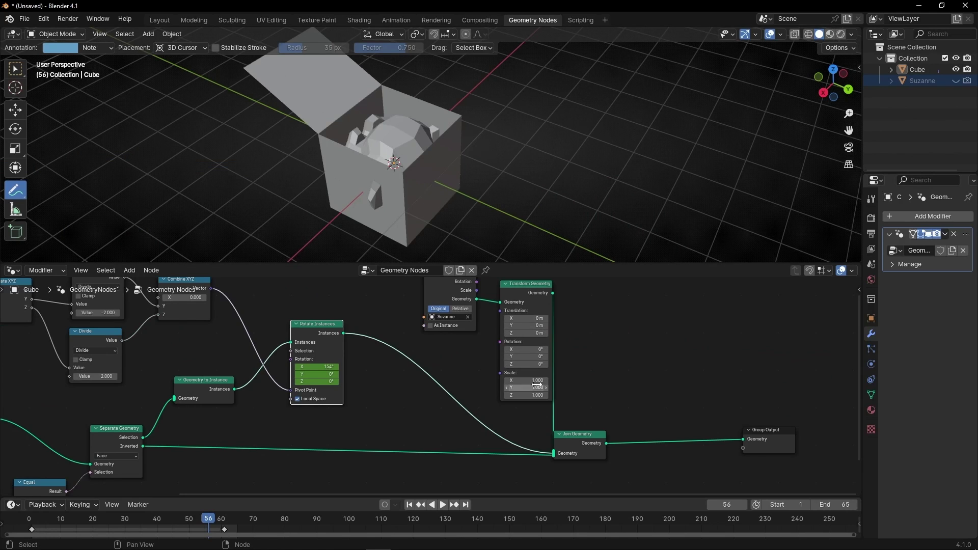
- In Transform Geometry, set the monkey's scale to 0.330 on all axes and its Z rotation to 180°
left_click_drag(535, 381, 558, 353)
middle_click_drag(464, 147, 450, 164)
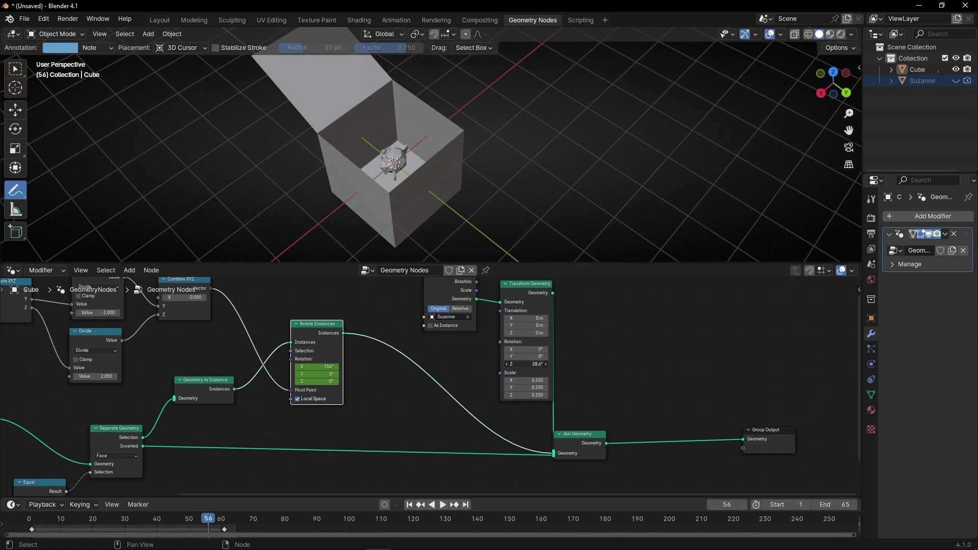
left_click(514, 365)
type("180")
key("Return")
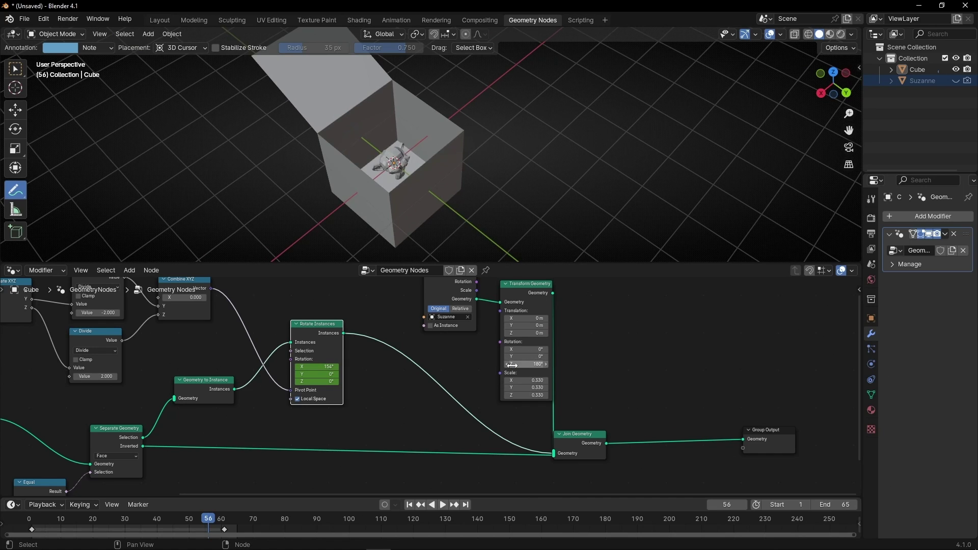
- Make room before Join Geometry and insert a Set Material node after Transform Geometry
middle_click_drag(562, 352, 445, 342)
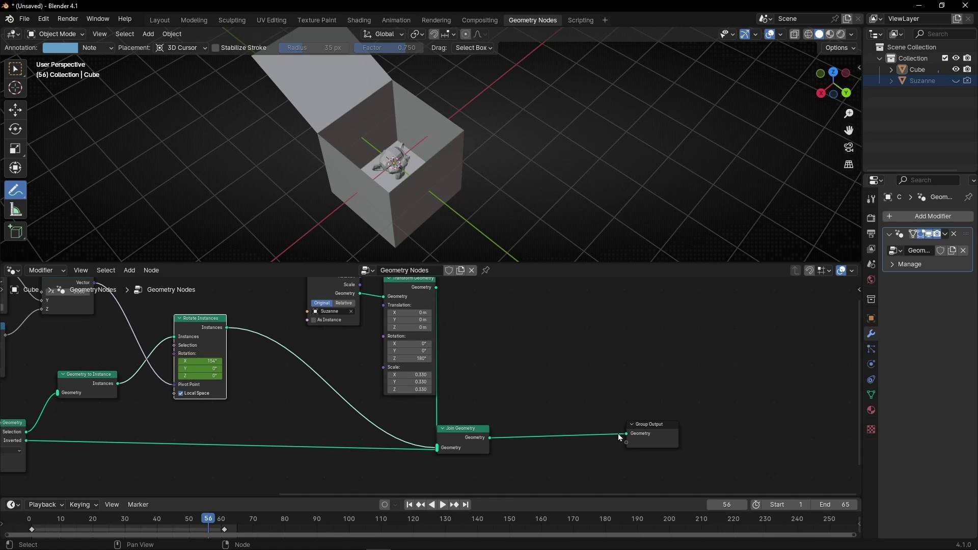
left_click_drag(632, 436, 688, 436)
left_click_drag(487, 433, 607, 433)
key("shift+a")
type("set")
key("Down")
key("Return")
left_click(473, 328)
- Duplicate the Set Material node onto the Rotate Instances link and the Separate Geometry Inverted link
key("shift+d")
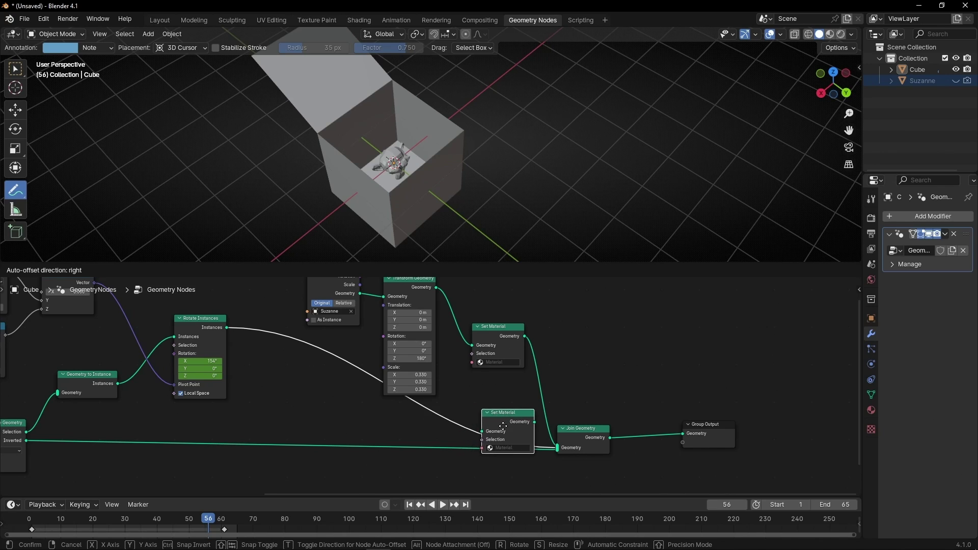
left_click(492, 434)
key("shift+d")
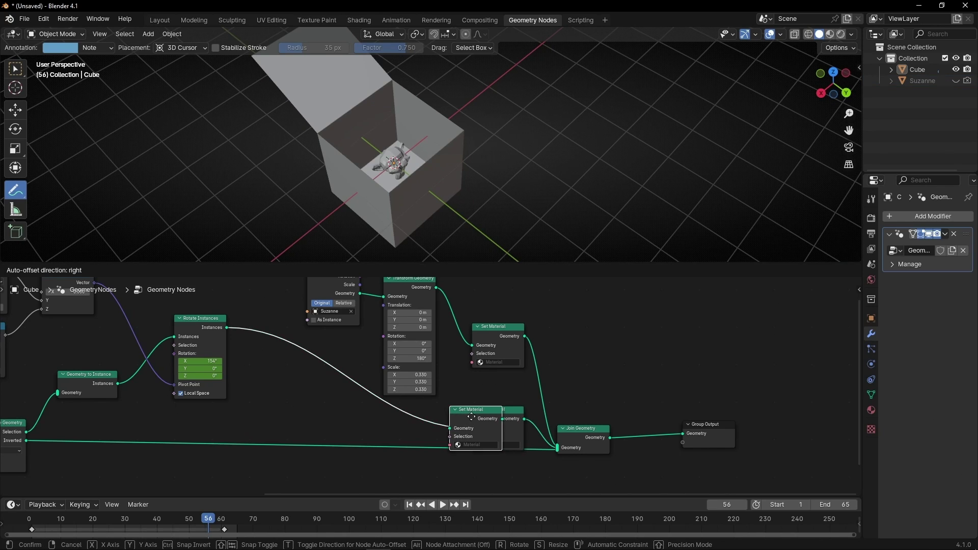
left_click(408, 443)
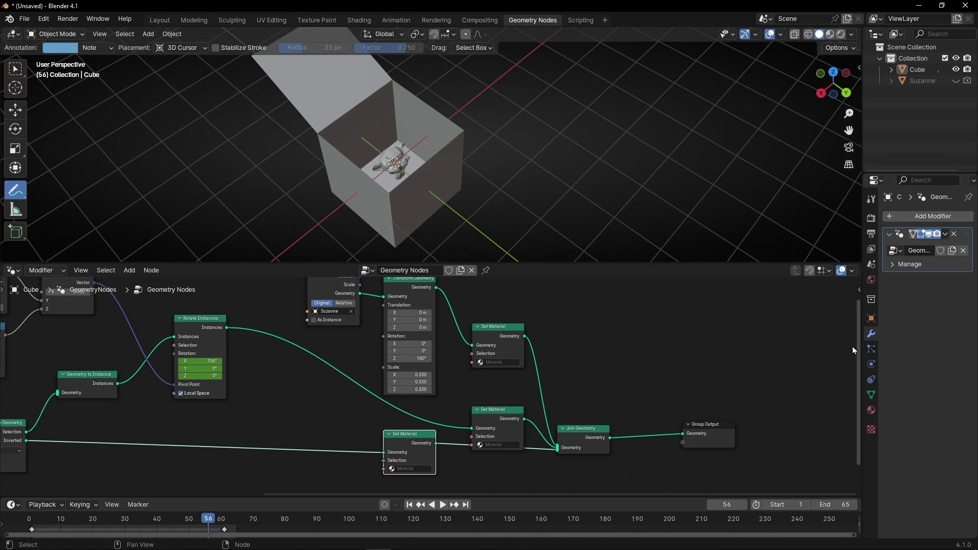
- Switch the viewport to material preview and add a new material named Box in a second slot on the Cube
left_click(832, 36)
middle_click_drag(515, 228, 517, 199)
left_click(871, 410)
left_click_drag(860, 341, 789, 341)
left_click(969, 216)
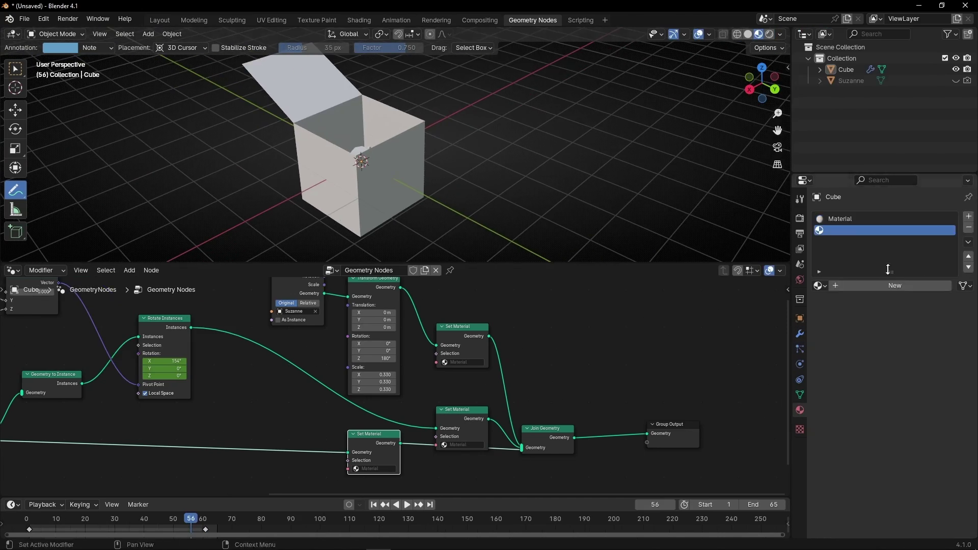
left_click(888, 286)
double_click(864, 232)
type("Box")
key("Return")
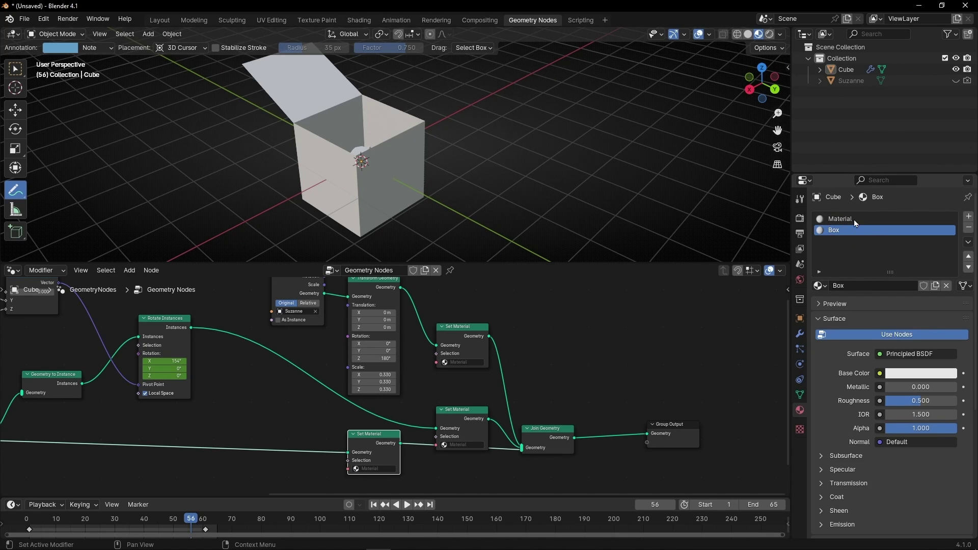
- Give the Box material a yellow base color and assign it to the Set Material nodes of the box body and lid
left_click(914, 378)
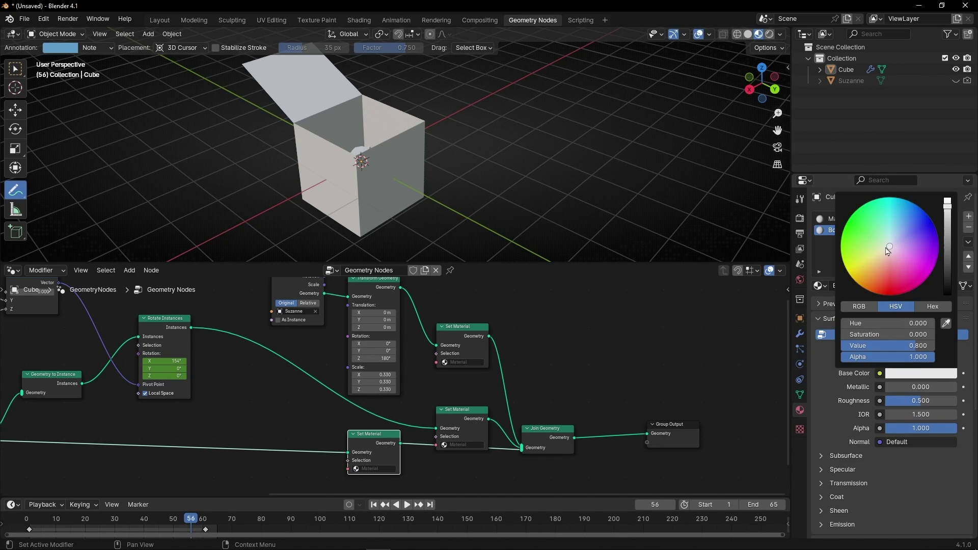
left_click_drag(887, 253, 864, 273)
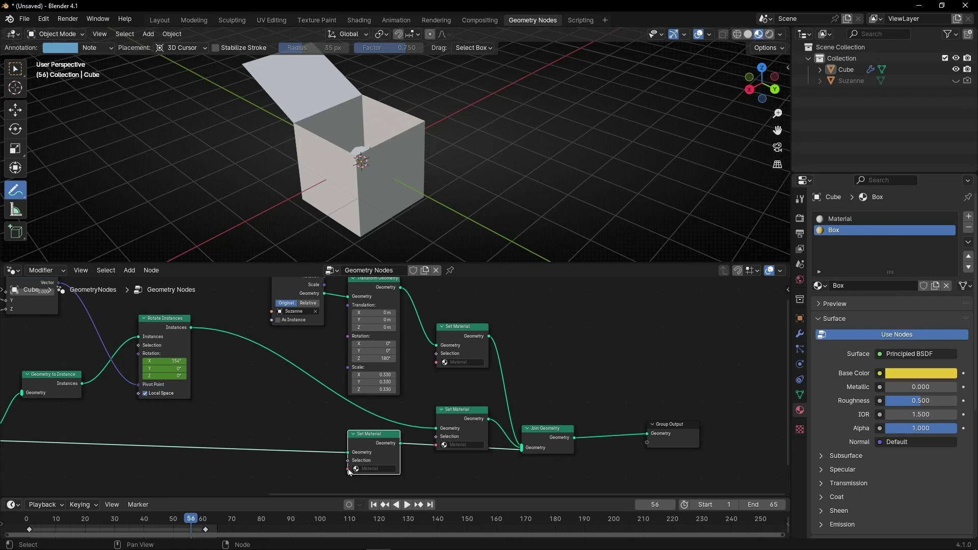
left_click(390, 469)
left_click(385, 393)
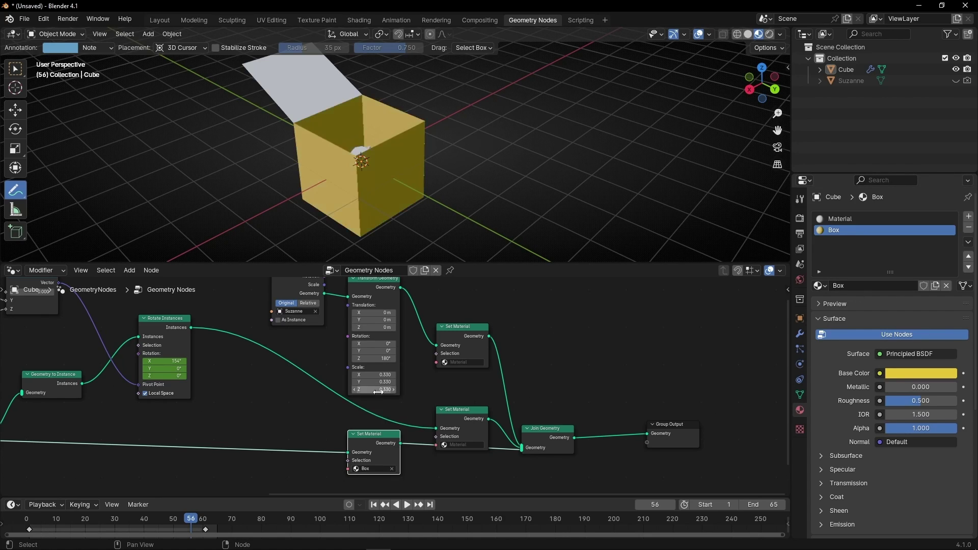
left_click(456, 445)
left_click(462, 458)
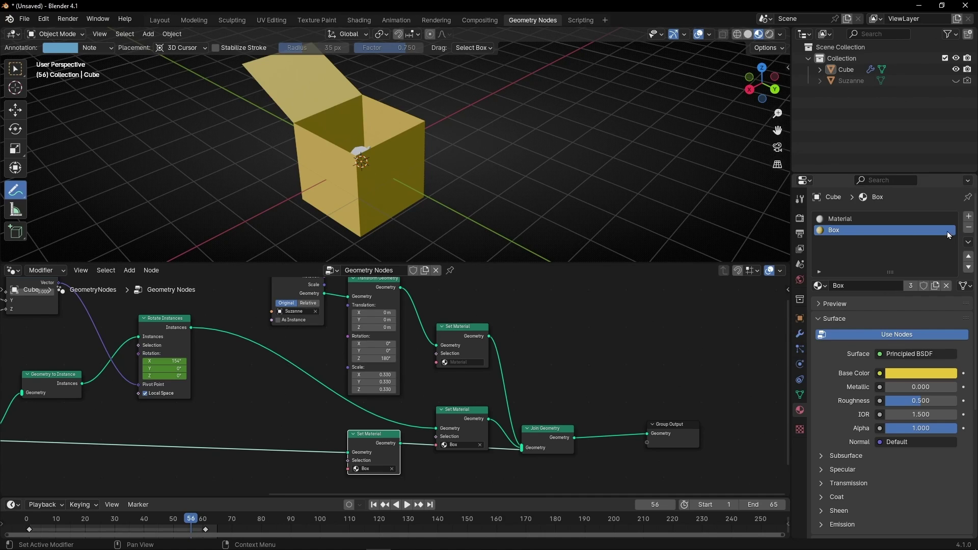
- Create a material named Monkey with a blue base color and Metallic 1.000, and assign it to the monkey's Set Material node
left_click(969, 217)
left_click(876, 289)
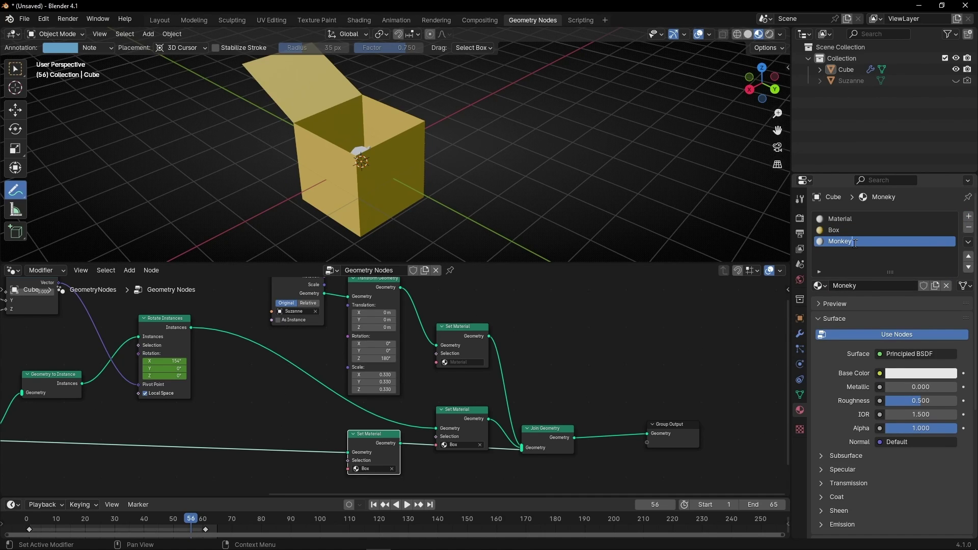
left_click(898, 376)
left_click_drag(901, 273, 909, 204)
left_click_drag(901, 384, 944, 386)
left_click(469, 362)
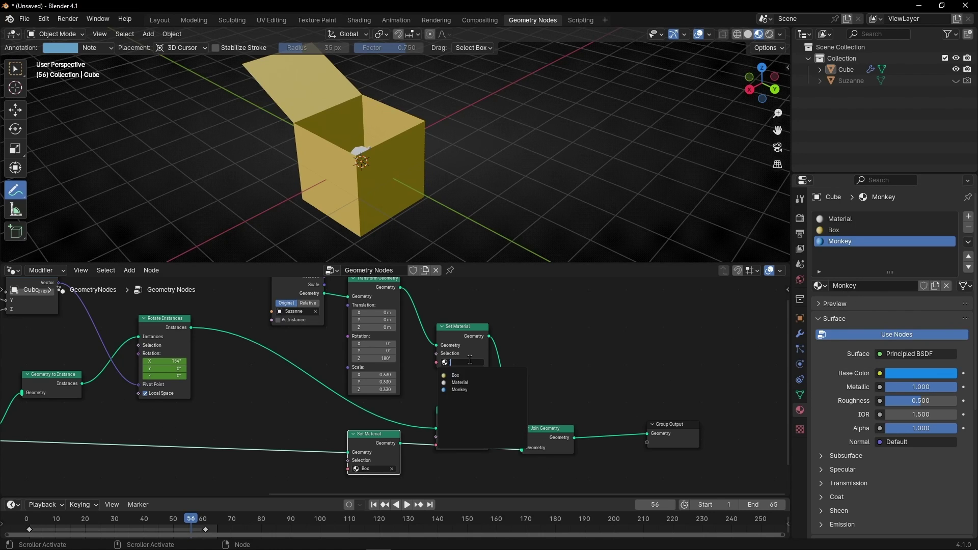
left_click(463, 389)
- Play the lid animation in a maximized viewport, viewing the monkey in the box from above, and restore the layout
key("ctrl+space")
key("space")
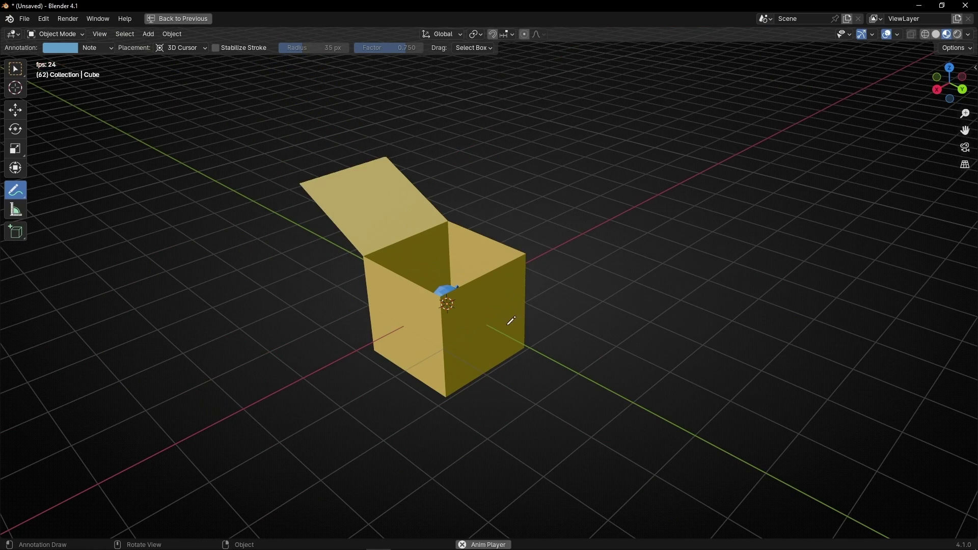
middle_click_drag(511, 321, 497, 345)
key("space")
key("ctrl+space")
- Scrub the timeline to frame 14 and bring the monkey's Transform Geometry node into view
middle_click_drag(270, 410, 349, 384)
left_click_drag(154, 519, 68, 519)
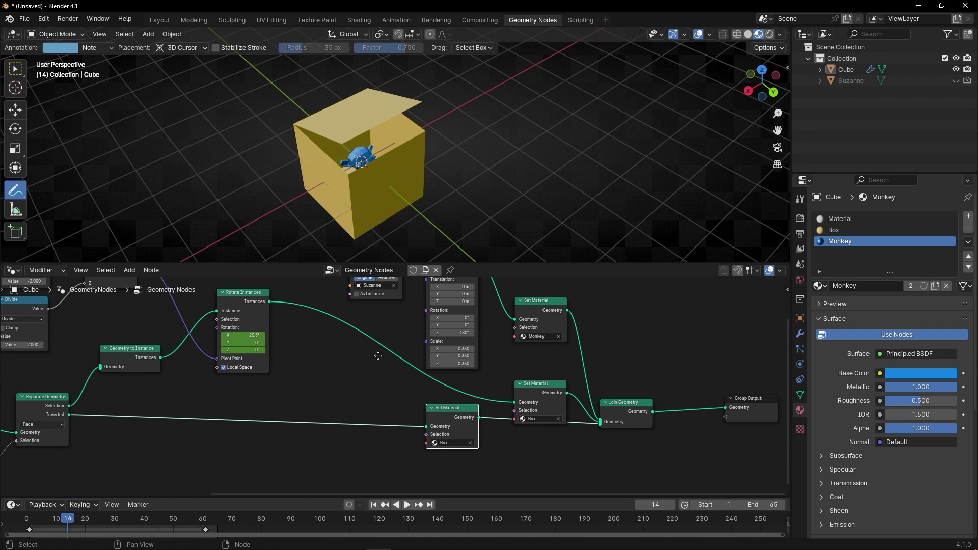
middle_click_drag(374, 358, 348, 387)
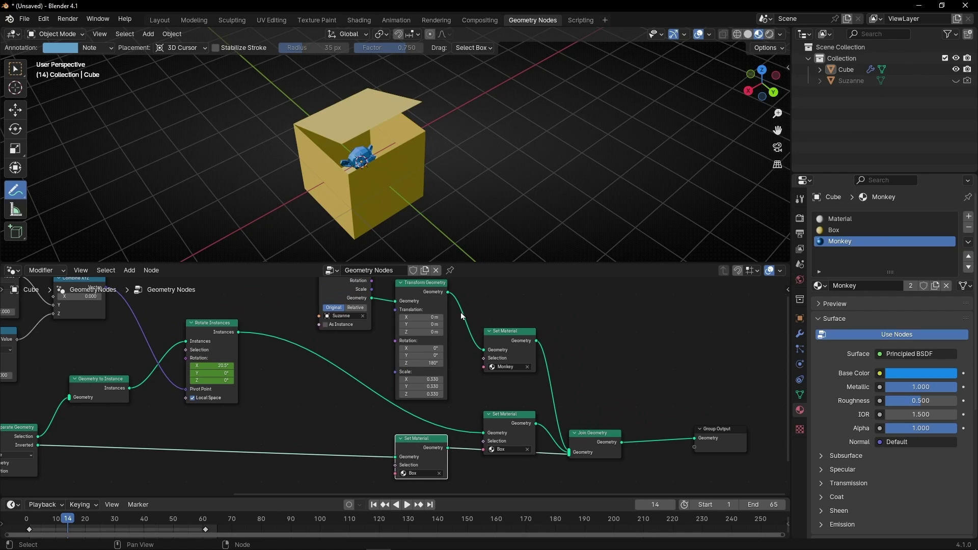
- Keyframe the translation of the monkey's Transform Geometry node at 0 m on frame 14
scroll(419, 334, "up", 3)
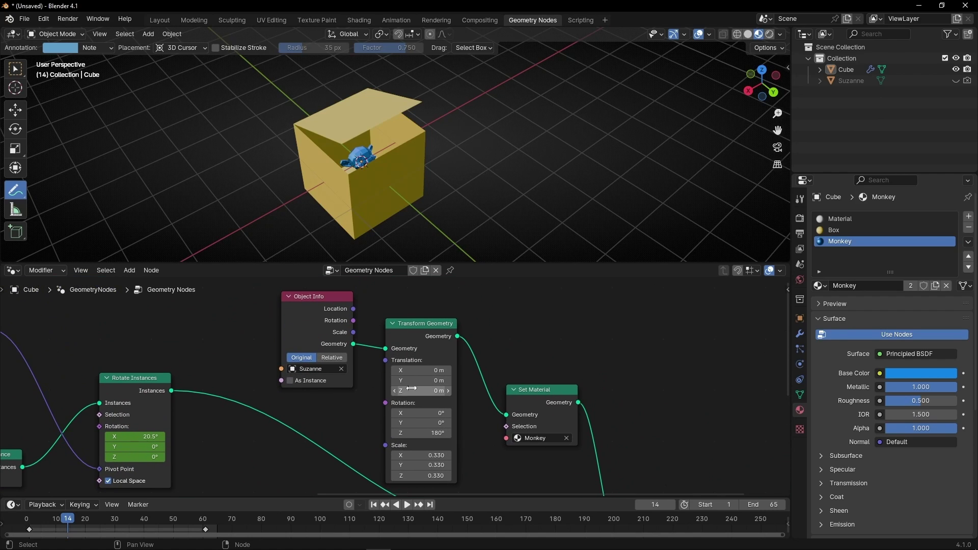
right_click(413, 386)
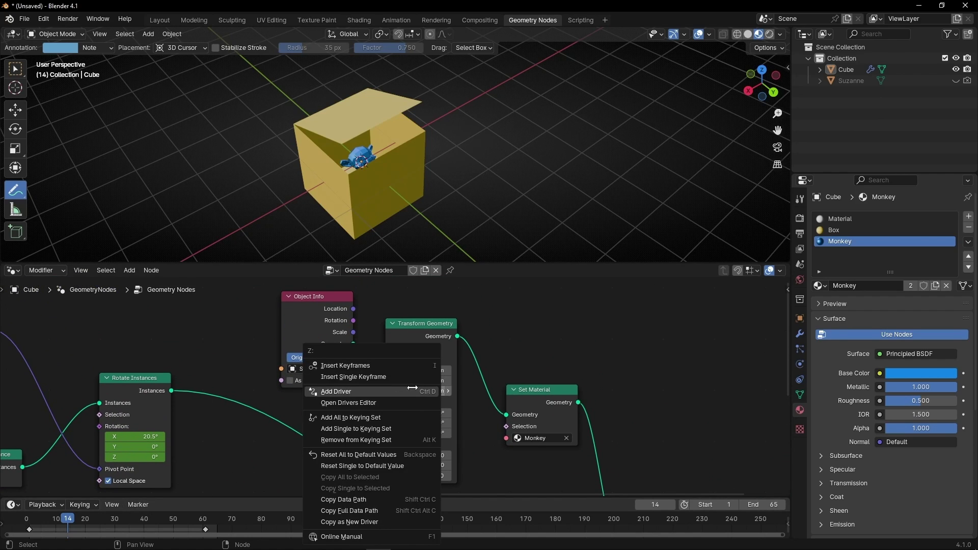
left_click(359, 368)
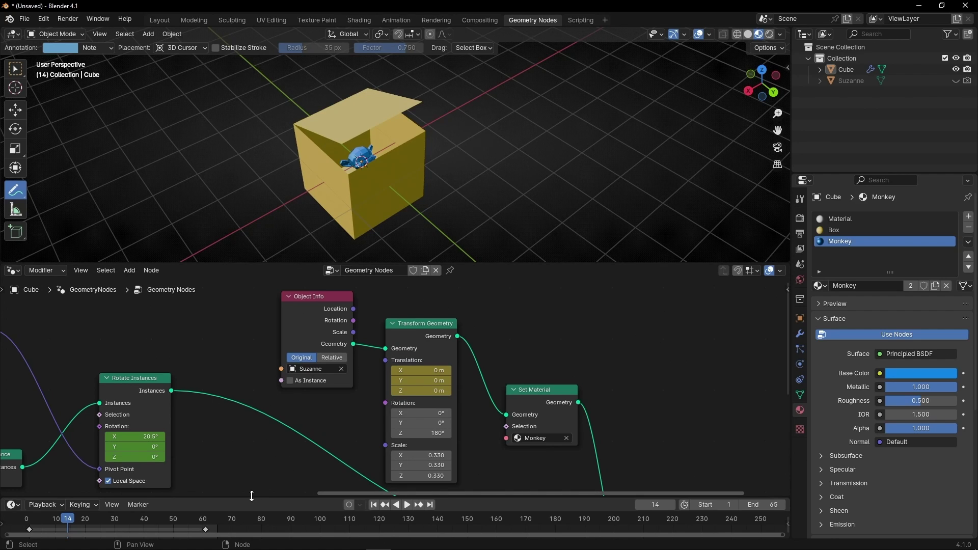
- Enlarge the timeline, set the monkey's Translation Z to 2.1 m at frame 36 and keyframe the translation
left_click_drag(265, 495, 272, 430)
key("space")
key("space")
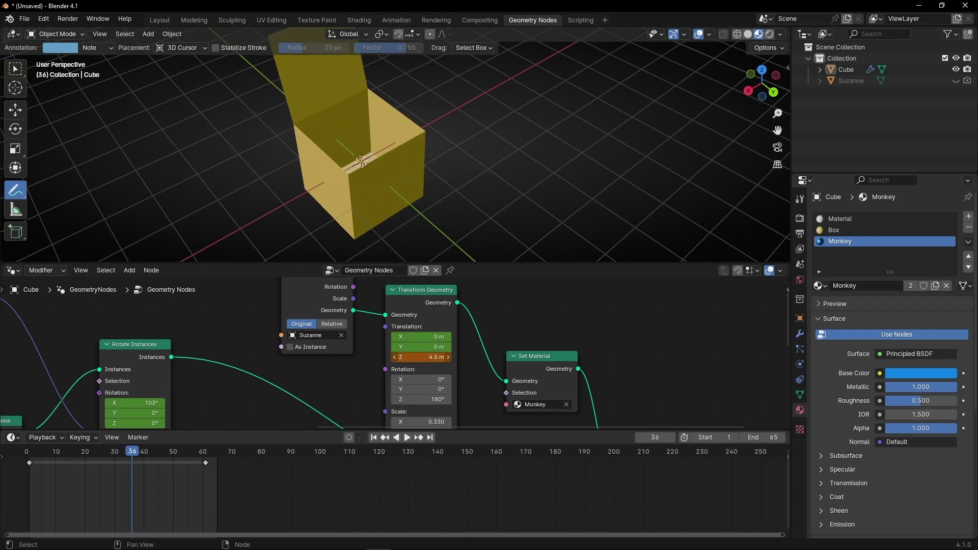
left_click_drag(421, 357, 406, 357)
middle_click_drag(397, 171, 424, 133)
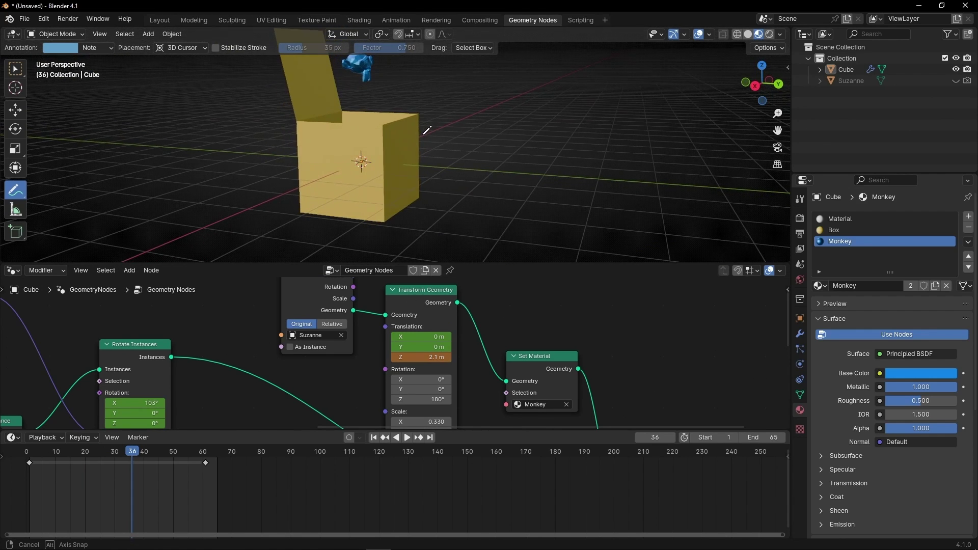
right_click(407, 357)
left_click(365, 346)
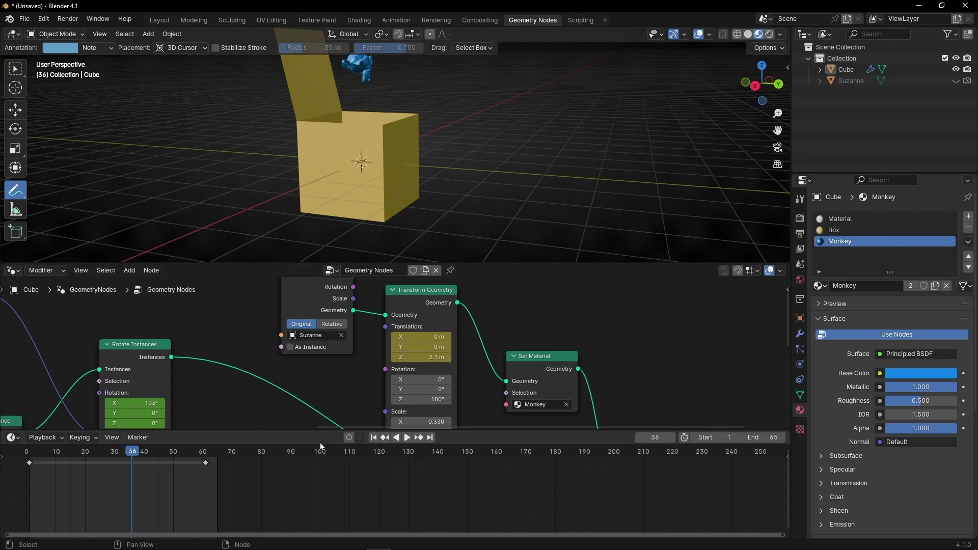
- Play the animation from the first frame to check how the monkey rises out of the opening box
left_click(373, 440)
key("space")
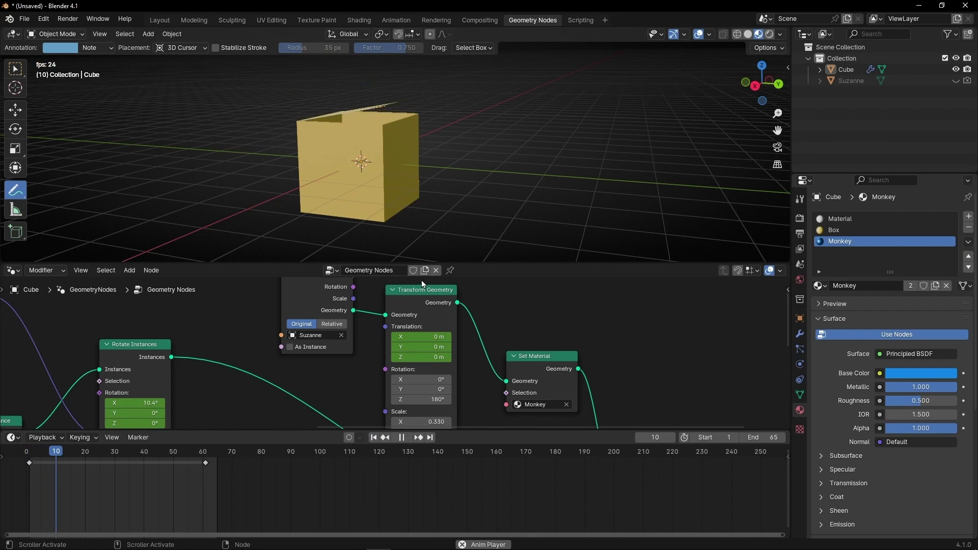
key("space")
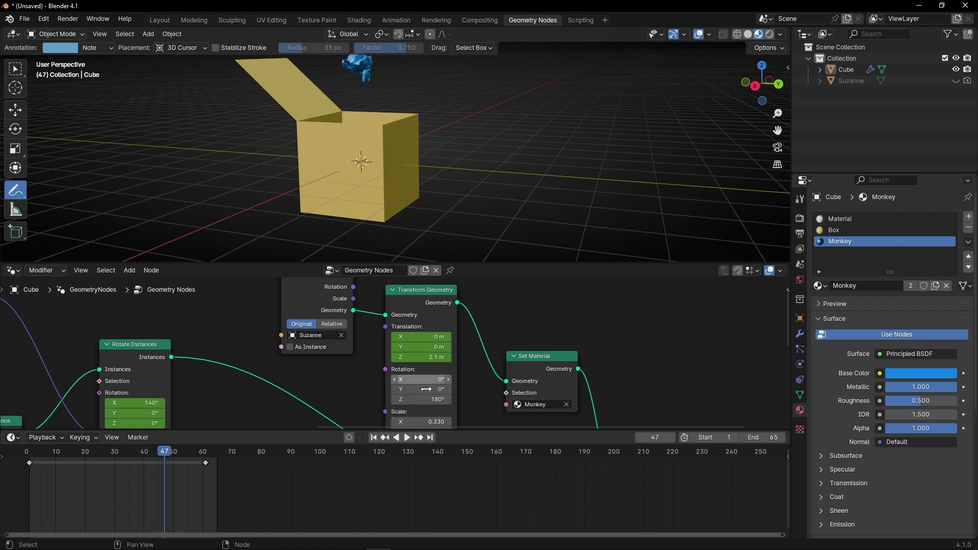
middle_click_drag(397, 97, 367, 168)
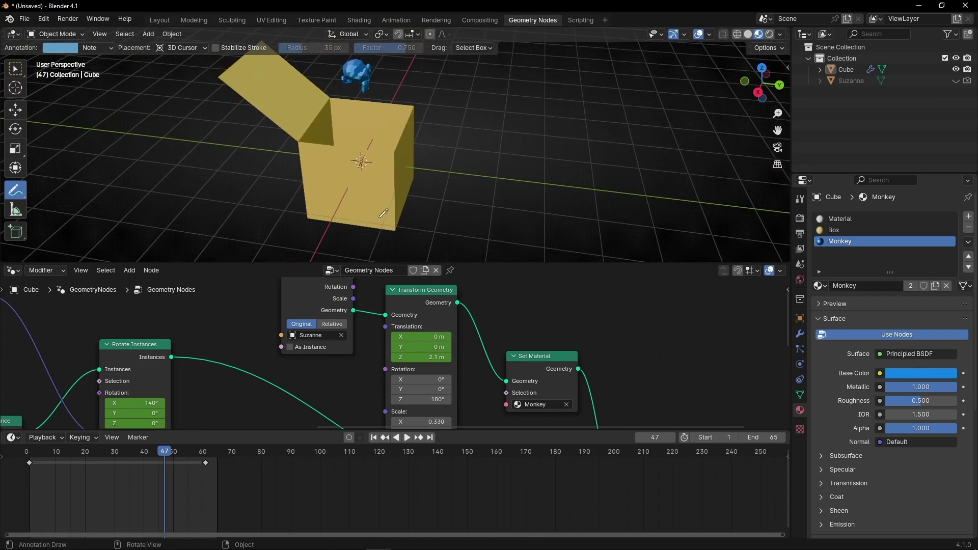
- Return to frame 1, drive the monkey's Transform Geometry Z rotation with #frame, and play the animation to check the spin
left_click(374, 438)
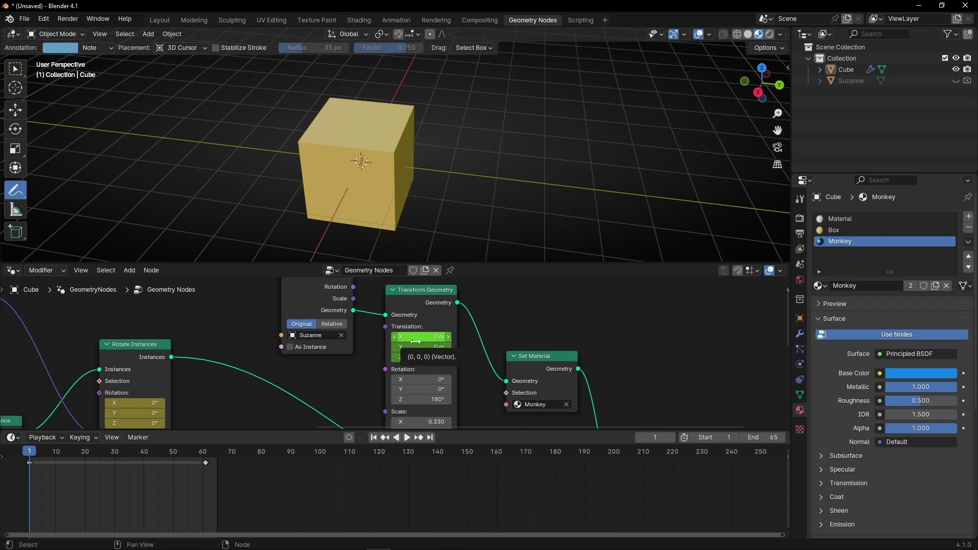
middle_click_drag(461, 367, 472, 326)
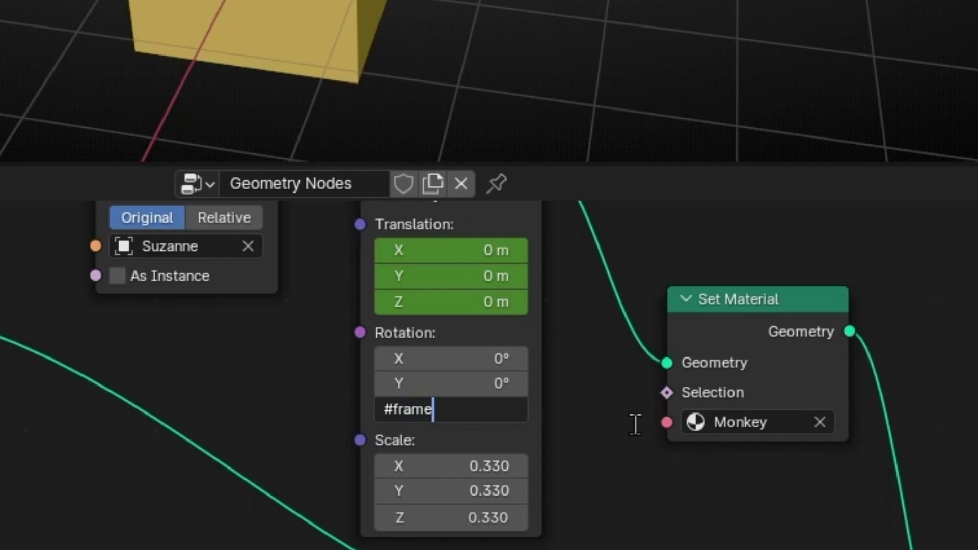
key("Return")
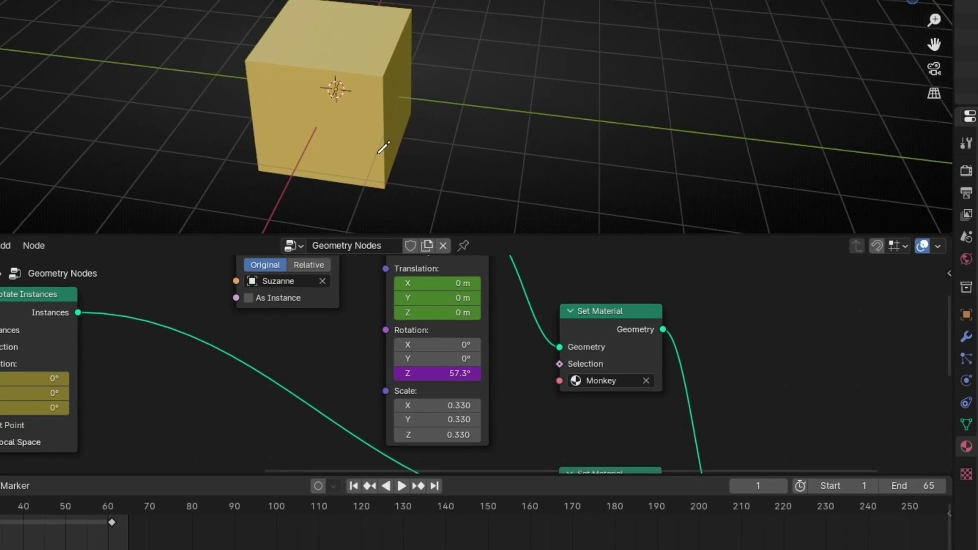
key("space")
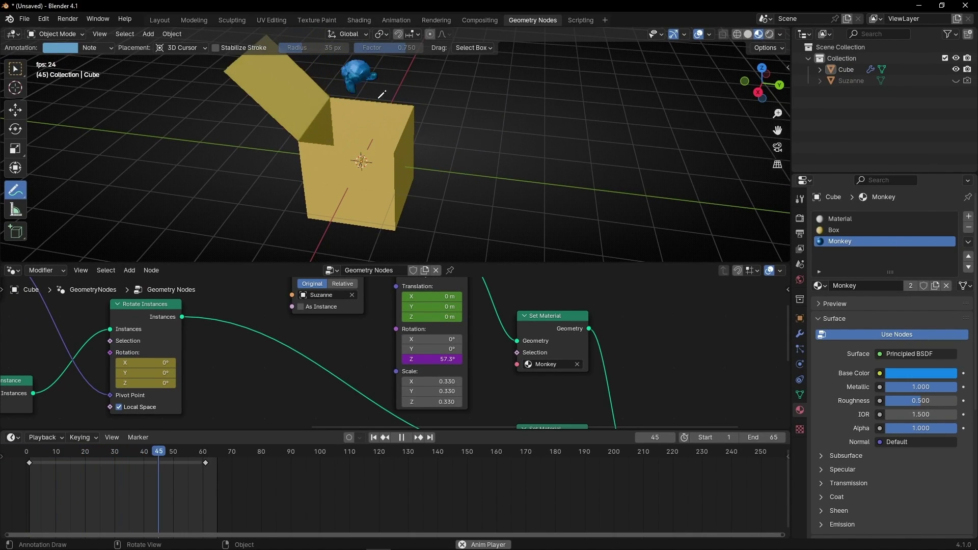
key("space")
- Slow the monkey's spin by changing its Z rotation driver expression to frame/10, and preview the animation from the front
left_click(449, 360)
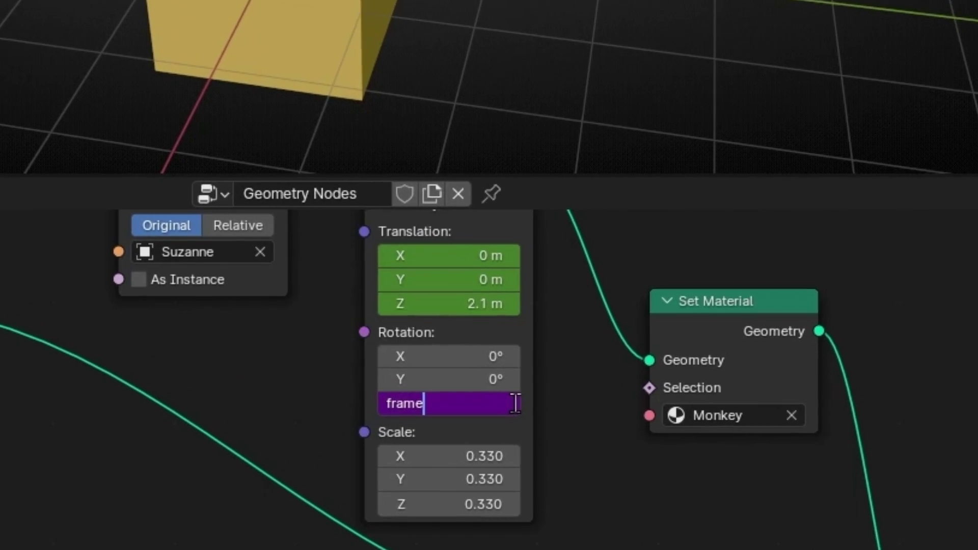
type("/10")
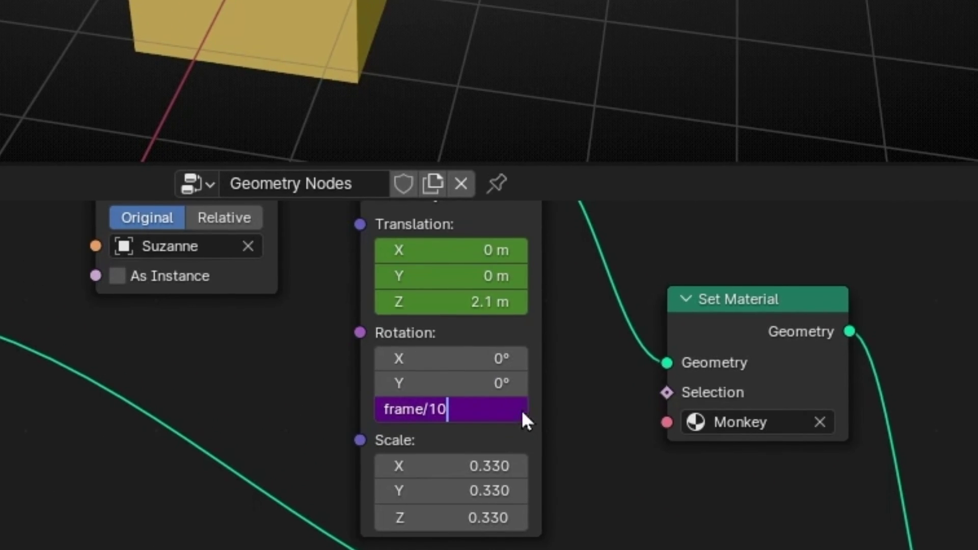
key("Return")
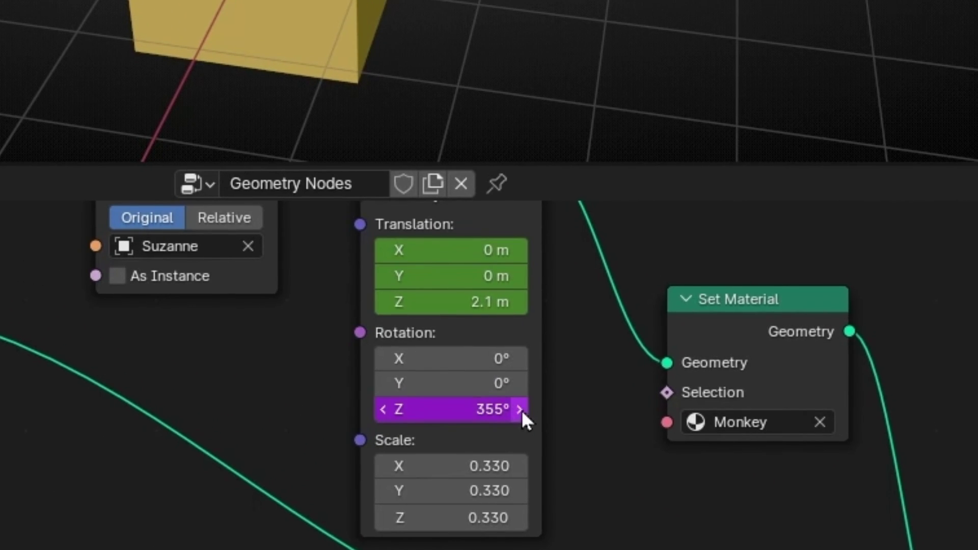
key("space")
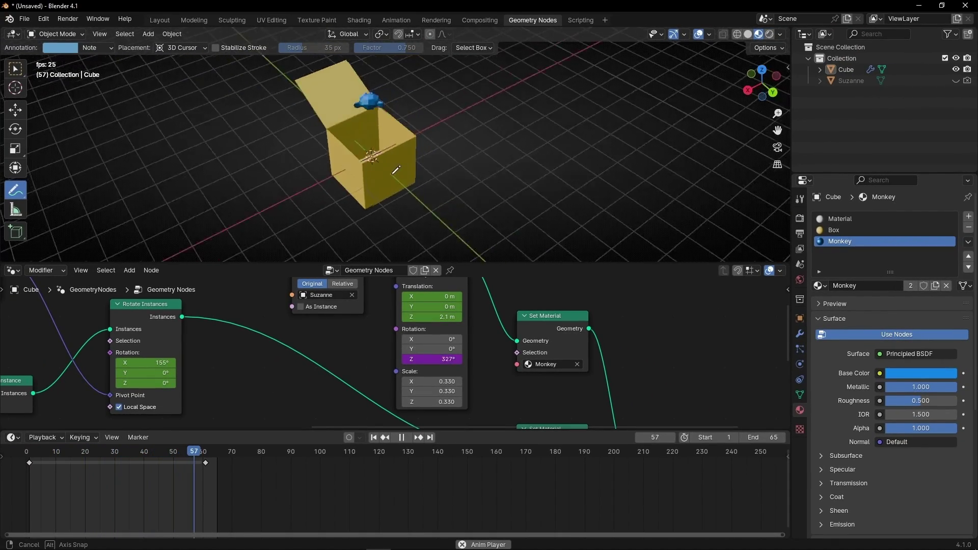
middle_click_drag(397, 170, 383, 159)
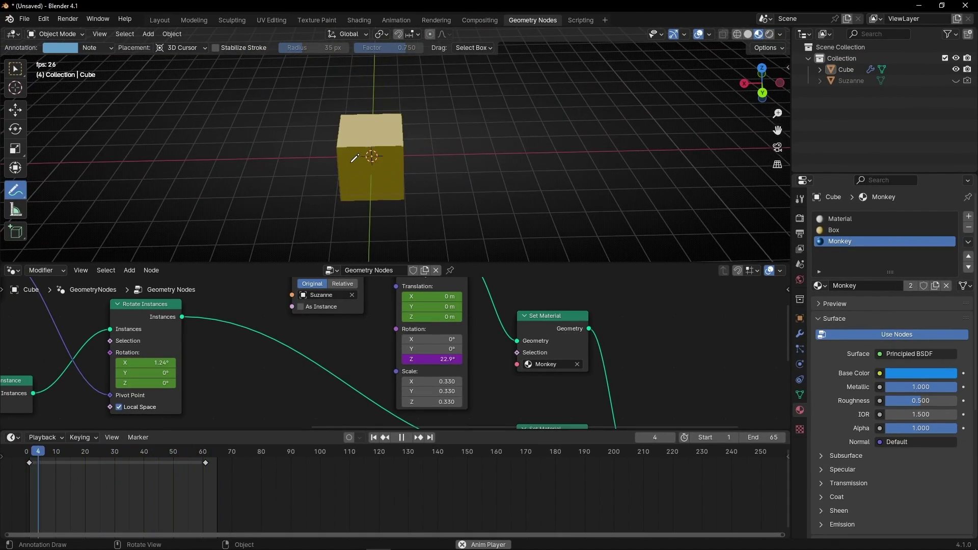
key("space")
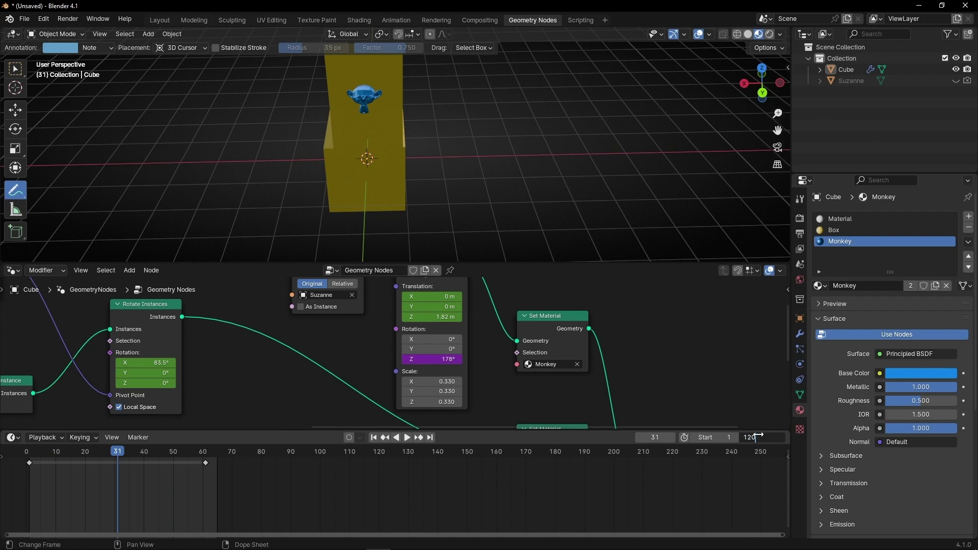
- Set the end frame to 120 and play the animation from the start in a maximized viewport, viewing the box from several angles
key("Return")
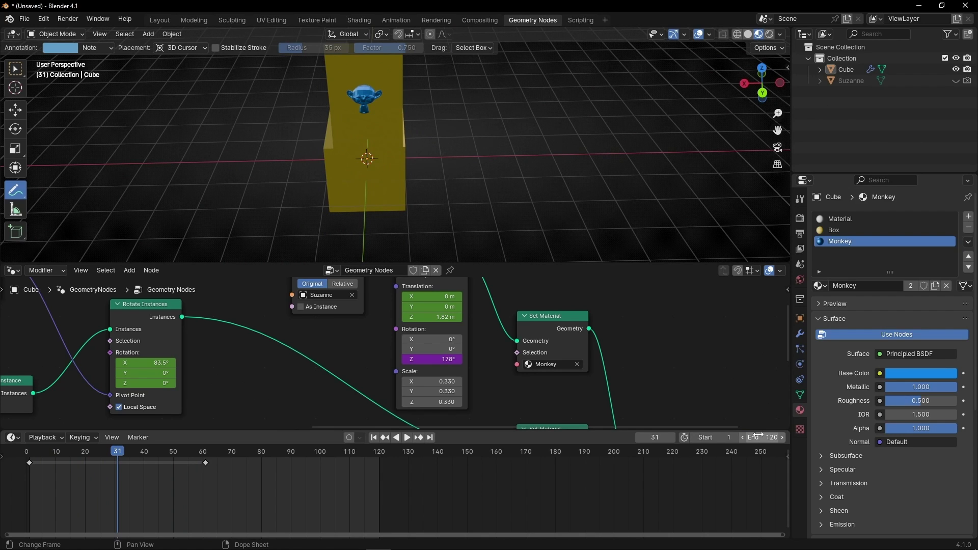
left_click(370, 437)
key("ctrl+space")
scroll(558, 352, "up", 2)
key("space")
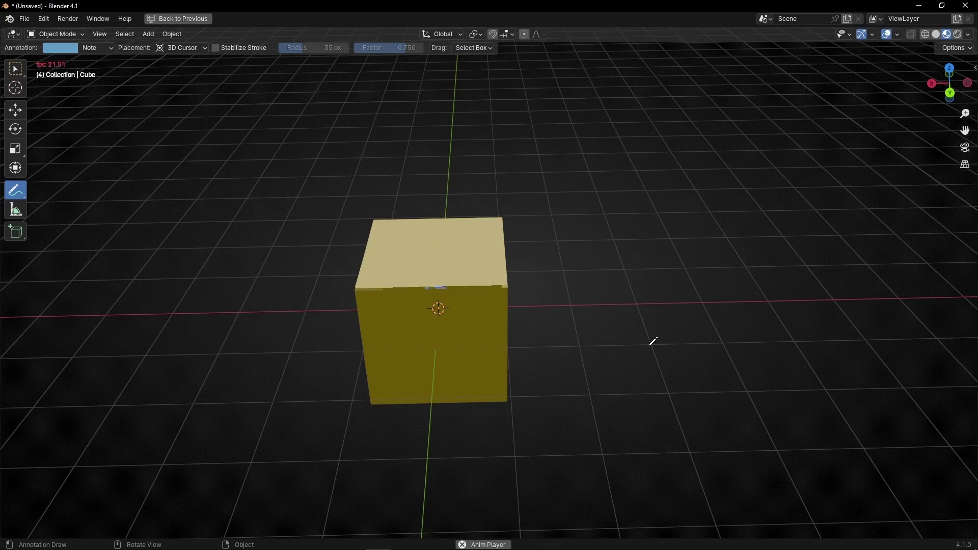
middle_click_drag(654, 341, 555, 350)
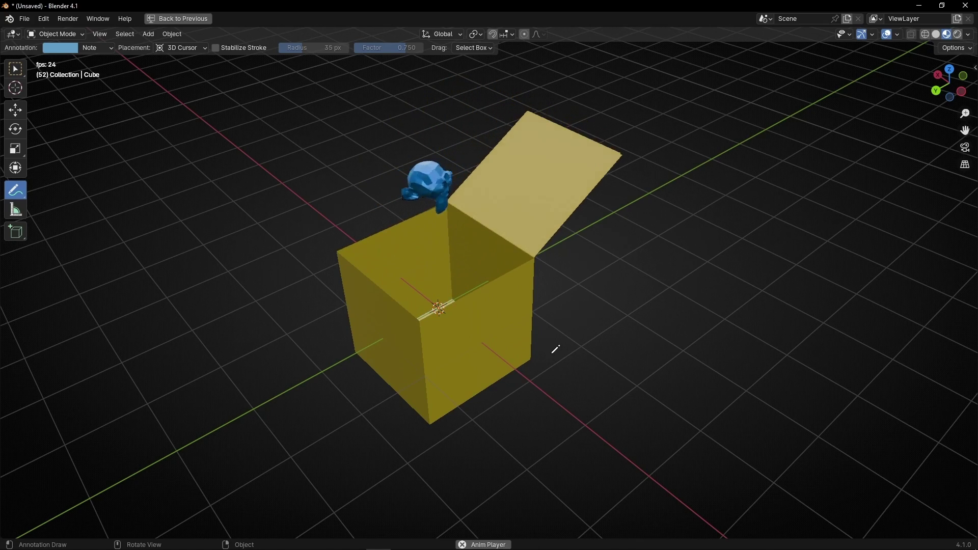
middle_click_drag(556, 350, 604, 360)
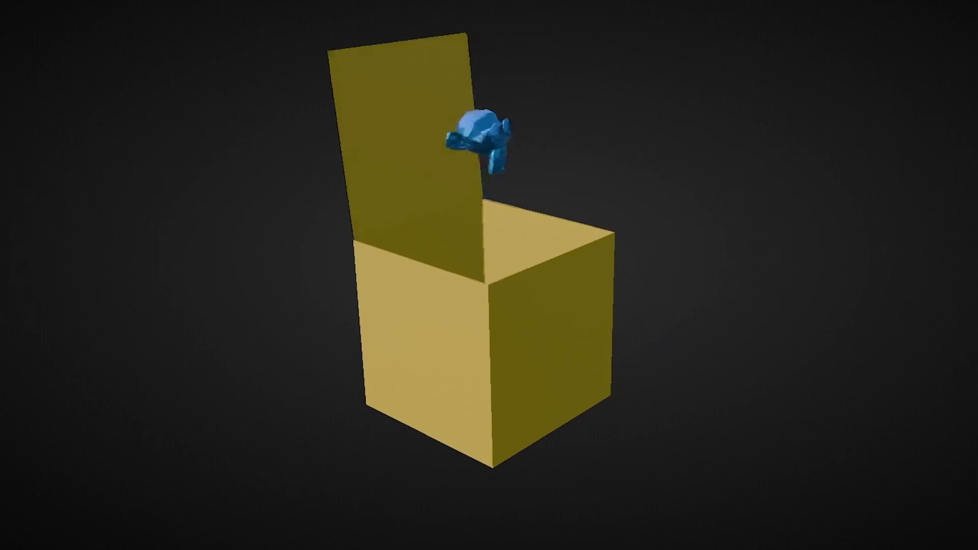